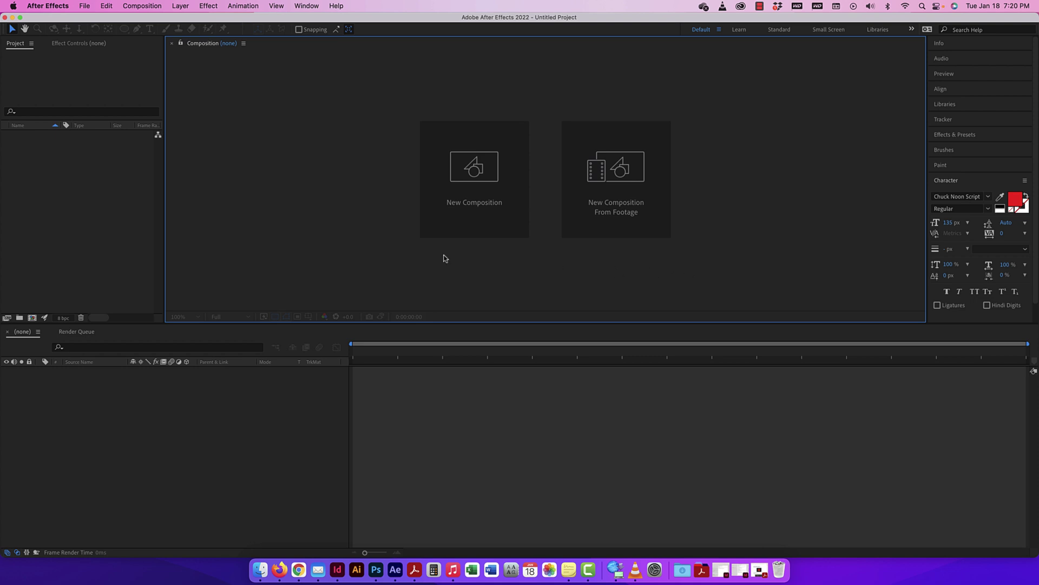
- Create a new composition named "type on a path"
click(473, 173)
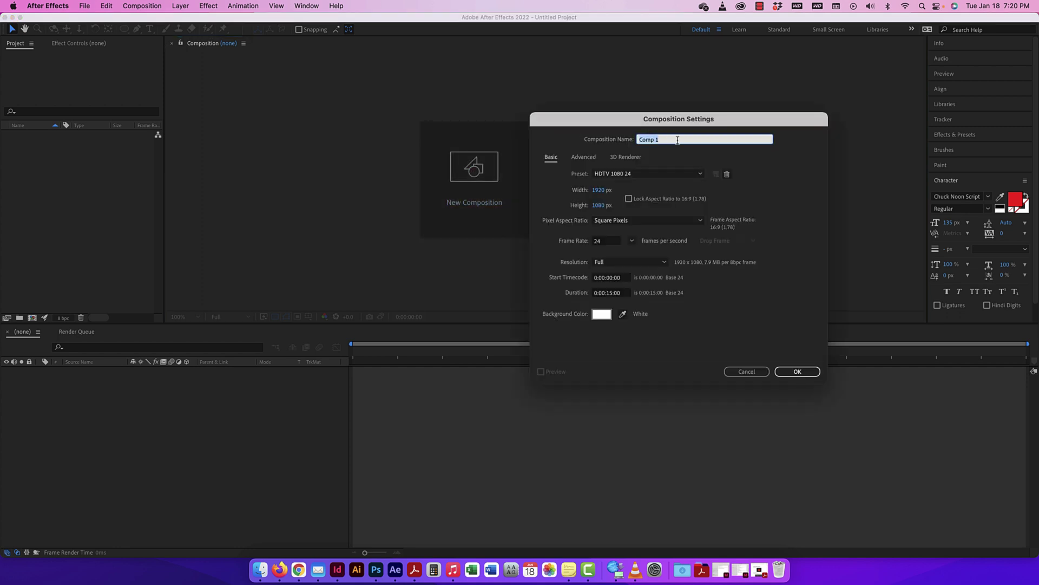
text(type on a path)
click(798, 372)
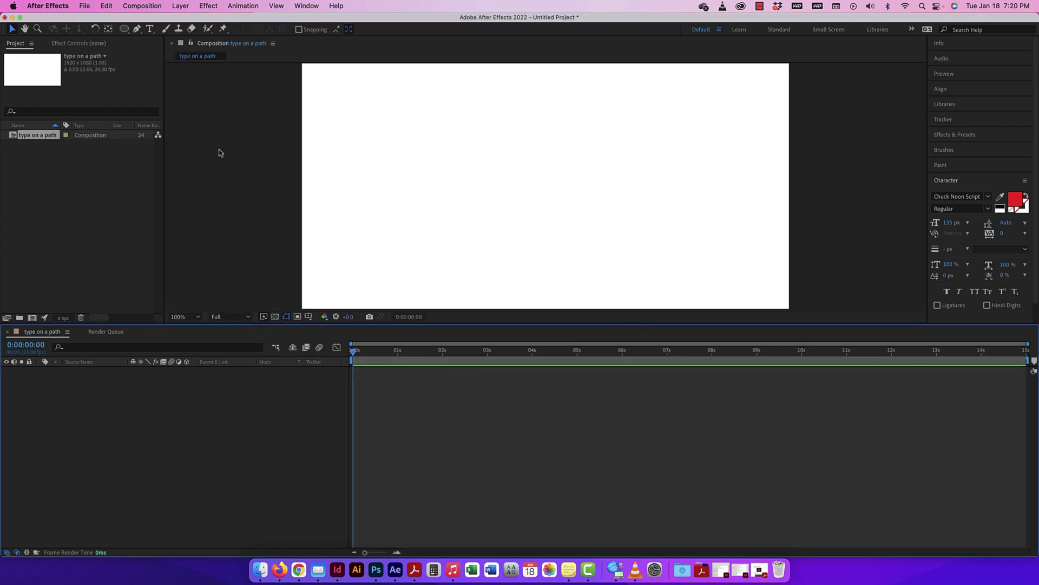
- Add a text layer reading "HELLO" to the composition in the current red script font
key(comma)
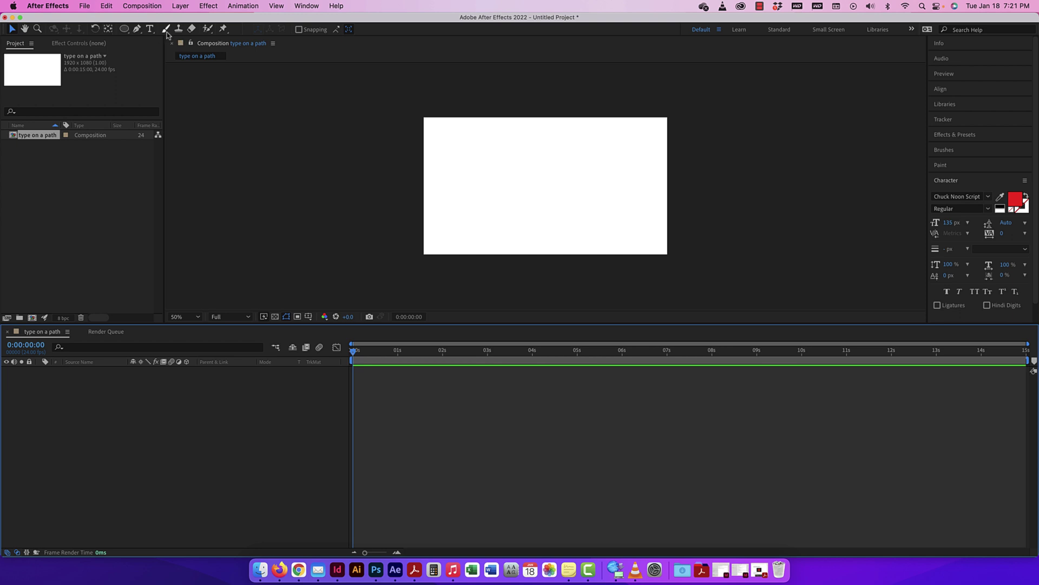
click(150, 31)
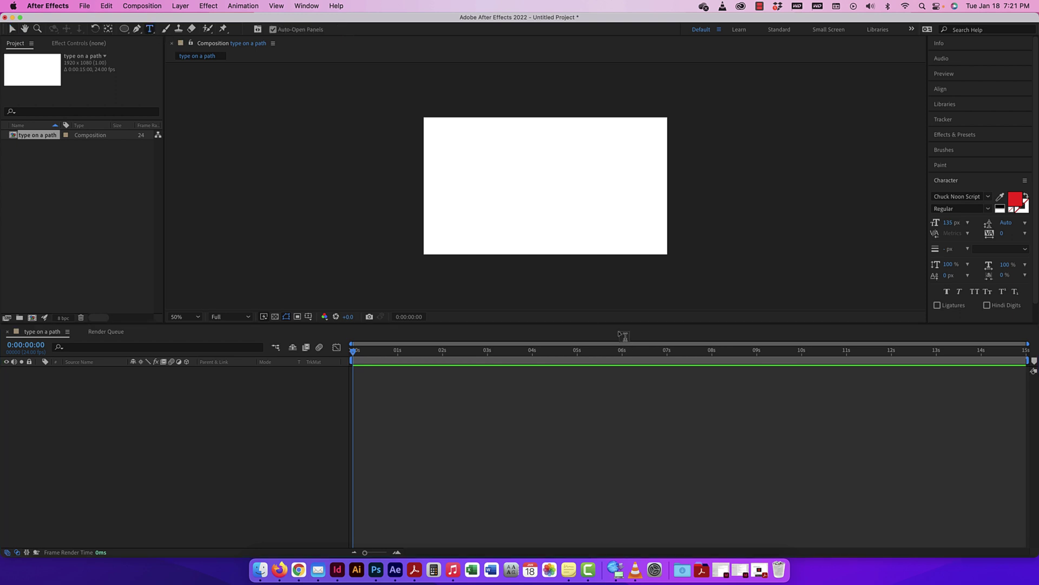
click(496, 180)
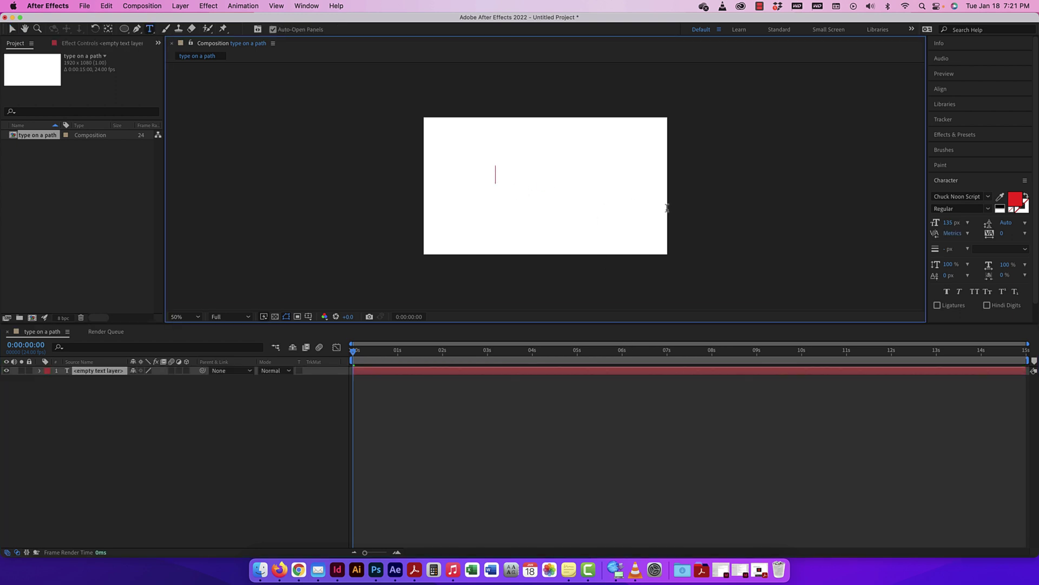
text(HEL)
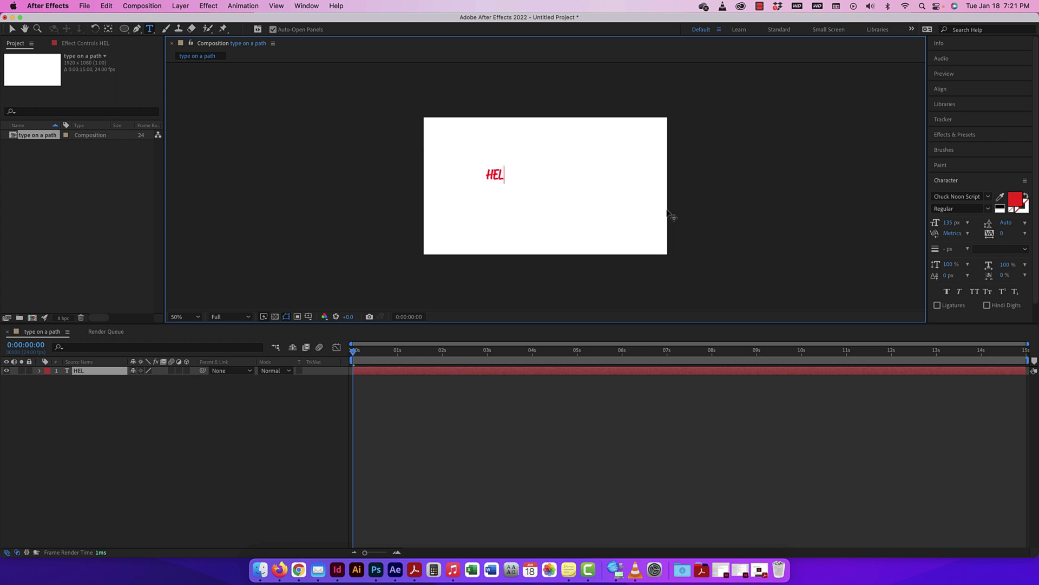
text(LO)
click(12, 29)
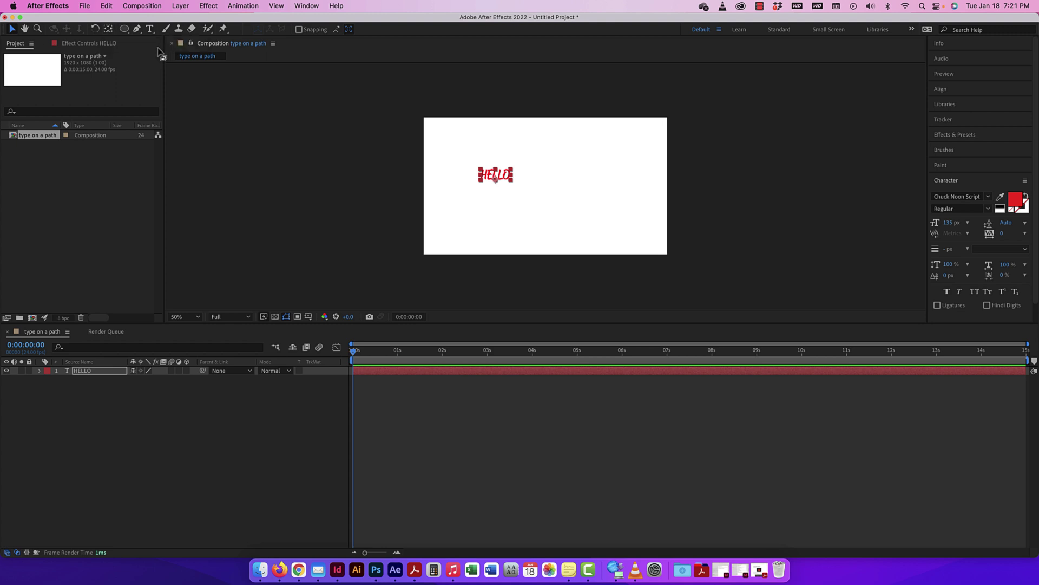
- Scale the HELLO text up and move it to the centre of the frame
click(108, 30)
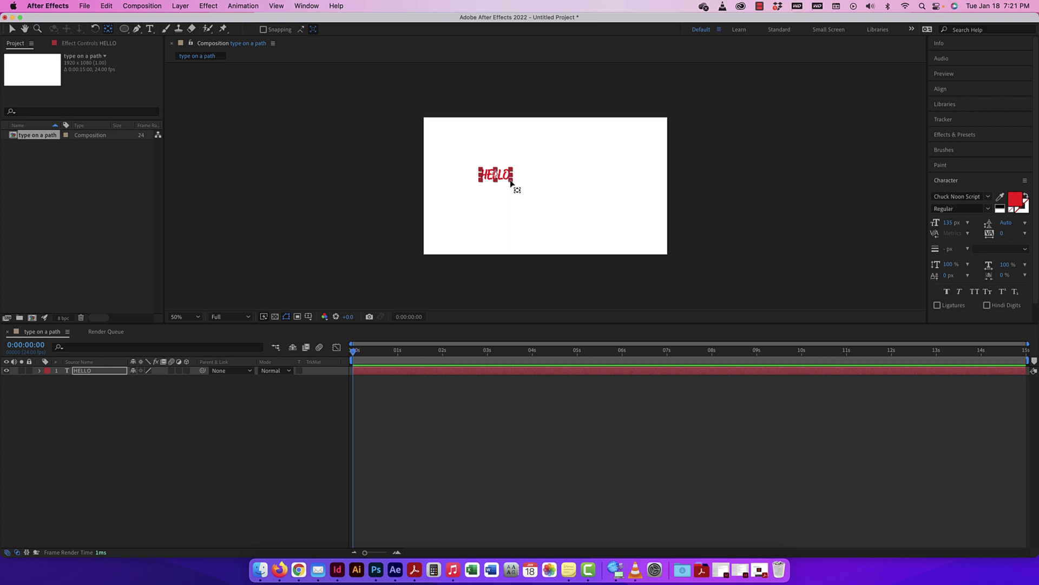
click(12, 29)
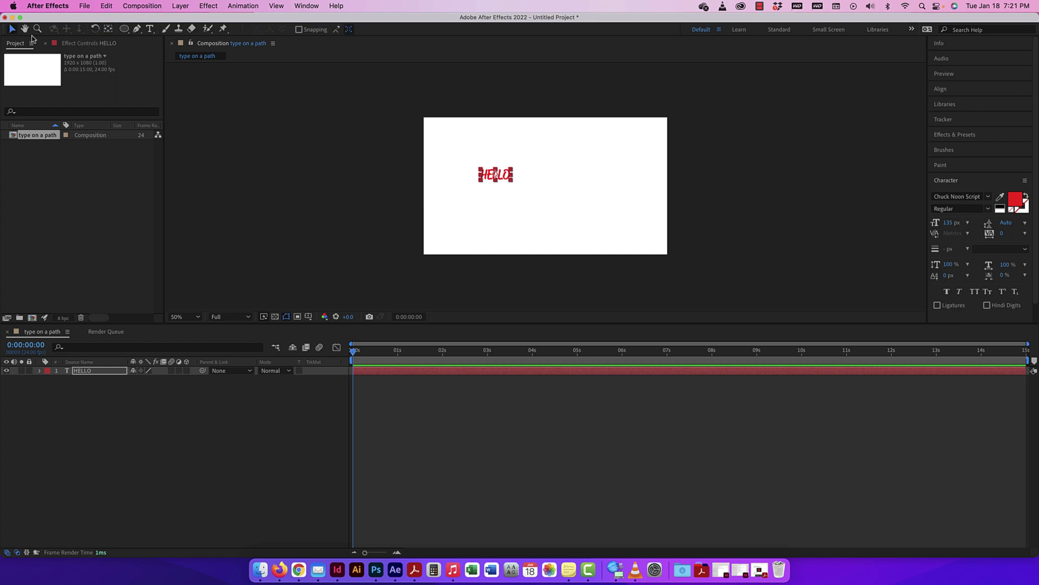
click(519, 190)
click(512, 182)
key(alt+shift+KP_Add)
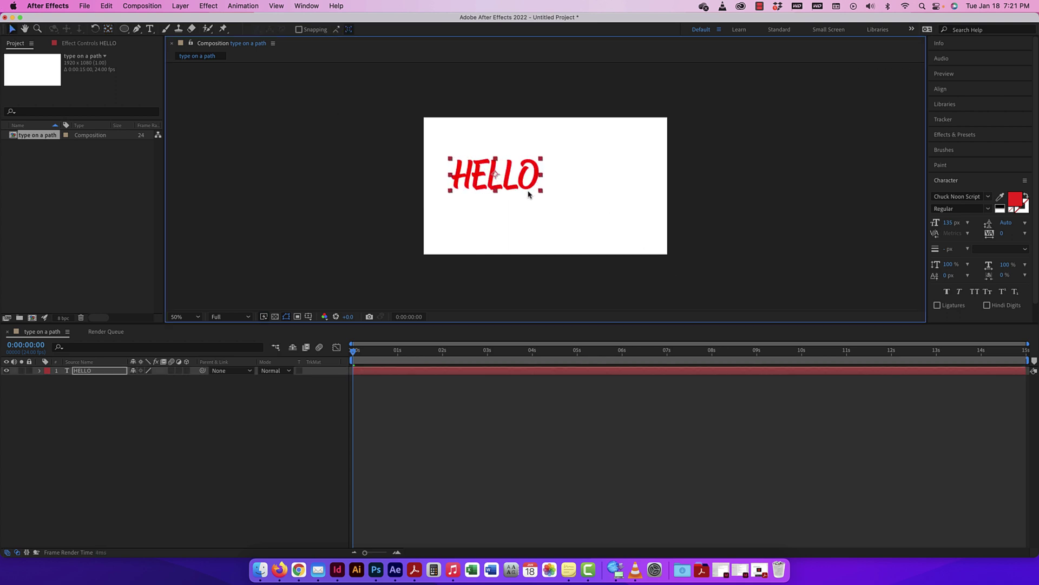
drag(512, 180, 566, 171)
click(563, 147)
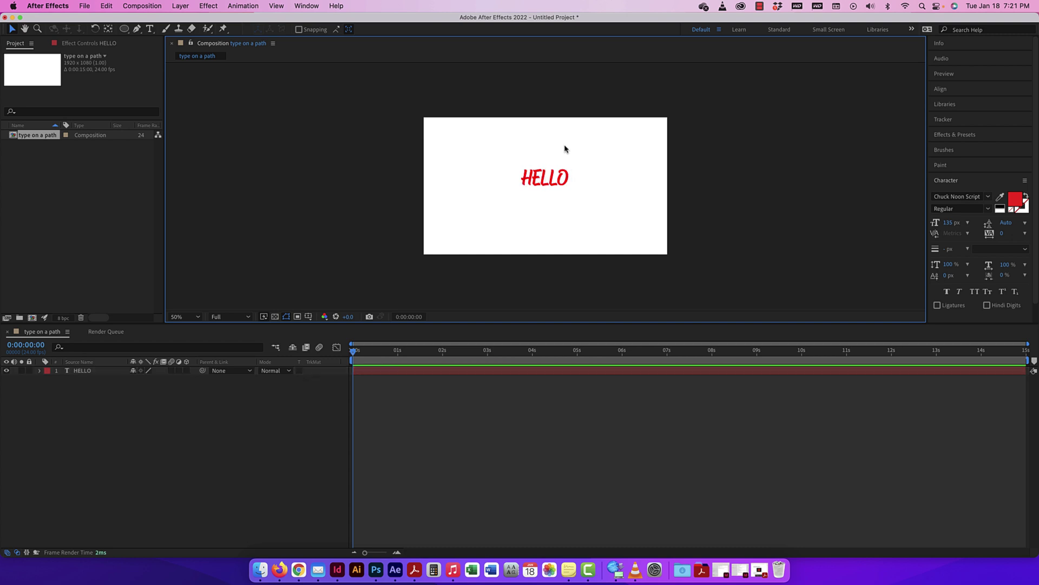
click(563, 180)
drag(563, 179, 563, 183)
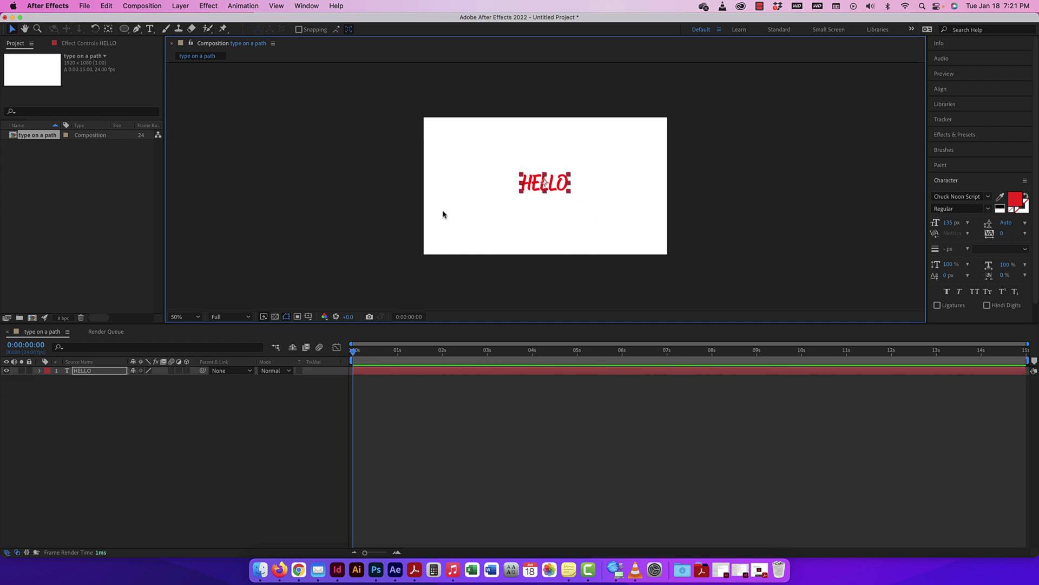
- Draw a wavy four-point open mask path on the HELLO layer with the Pen tool, running below the text and past both frame edges
click(100, 385)
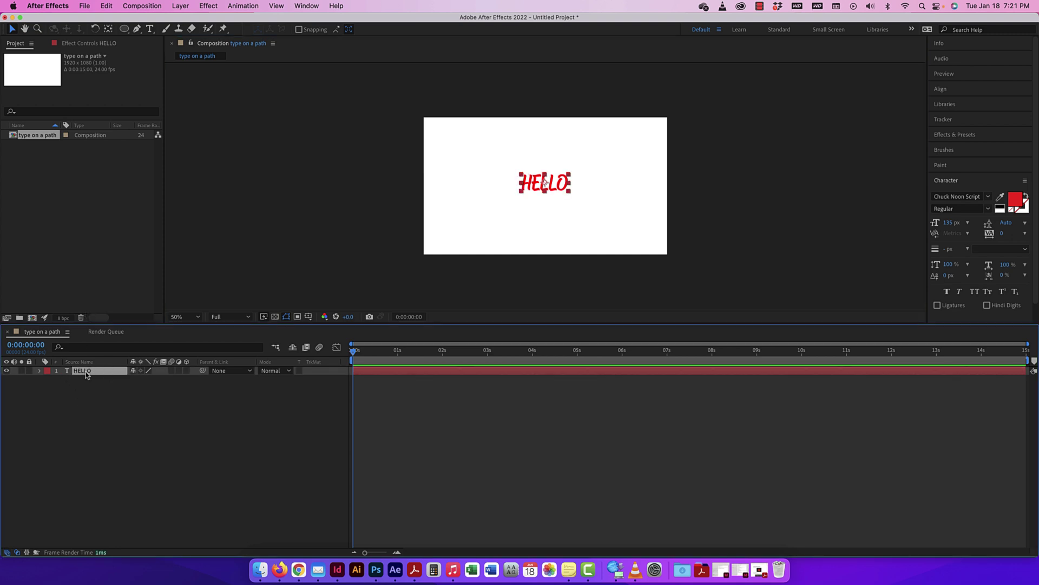
click(137, 31)
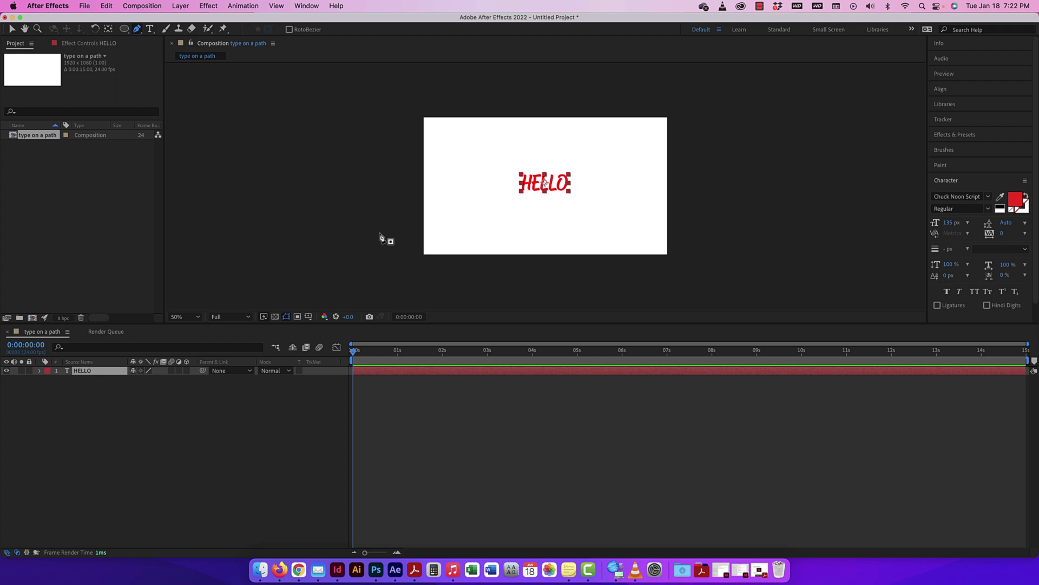
click(407, 219)
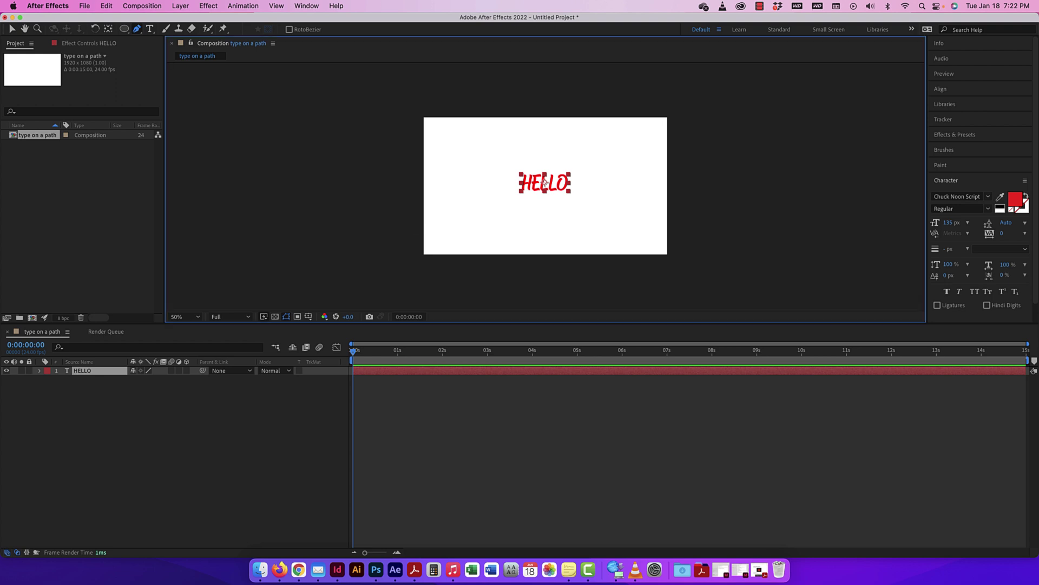
drag(510, 202, 571, 218)
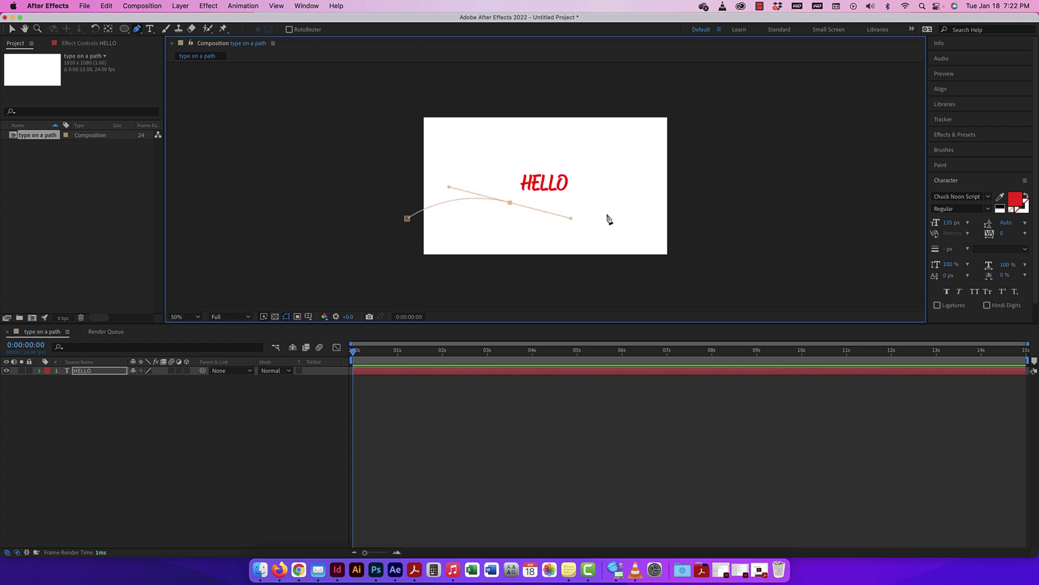
drag(639, 211, 664, 199)
drag(725, 191, 753, 196)
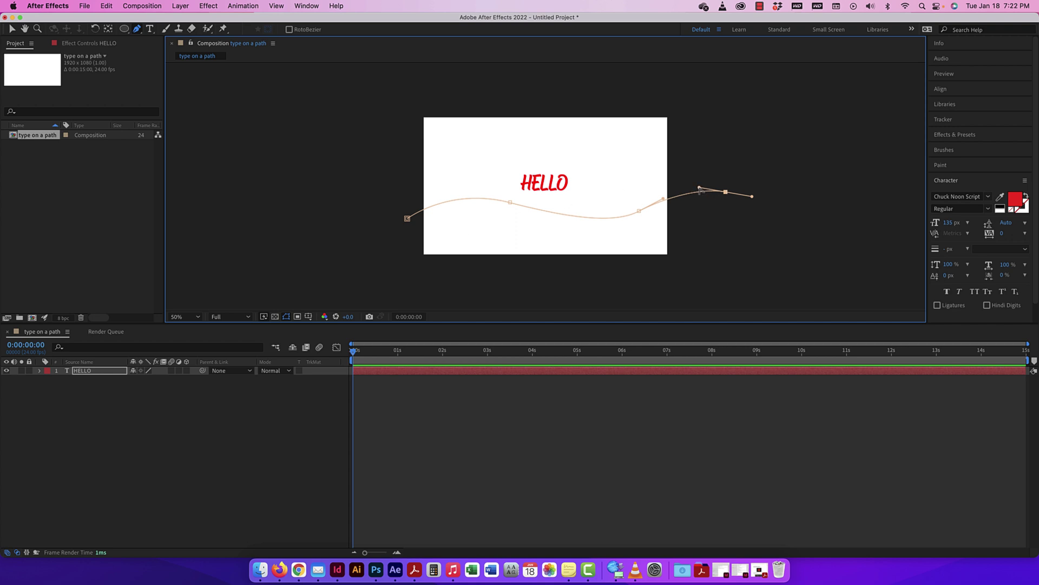
drag(702, 191, 665, 201)
- Delete the second point of the mask path, then undo the deletion
click(510, 202)
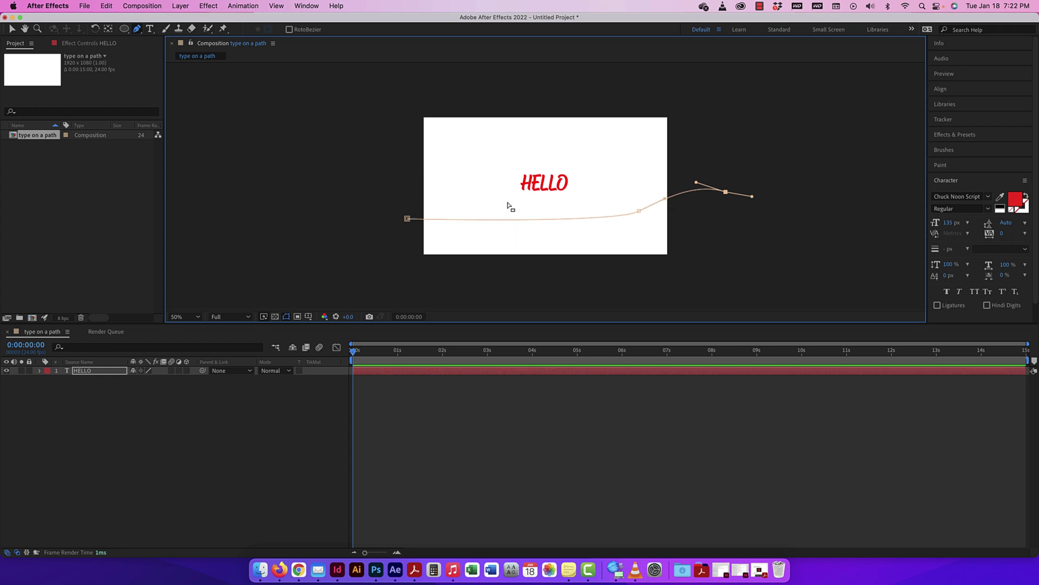
key(super+z)
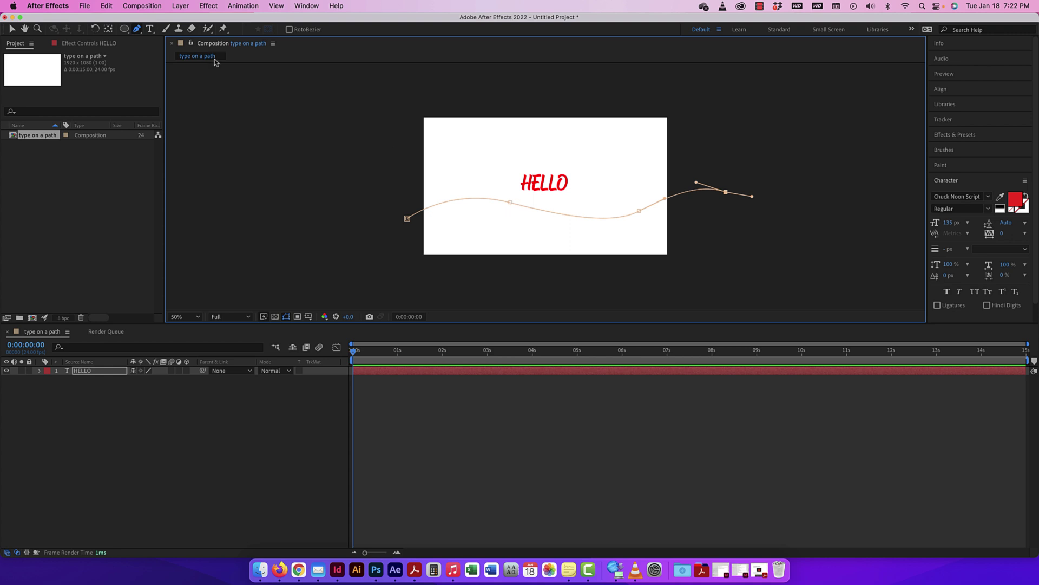
- Add a point to the mask path between its second and third points and adjust its left curve handle
click(137, 31)
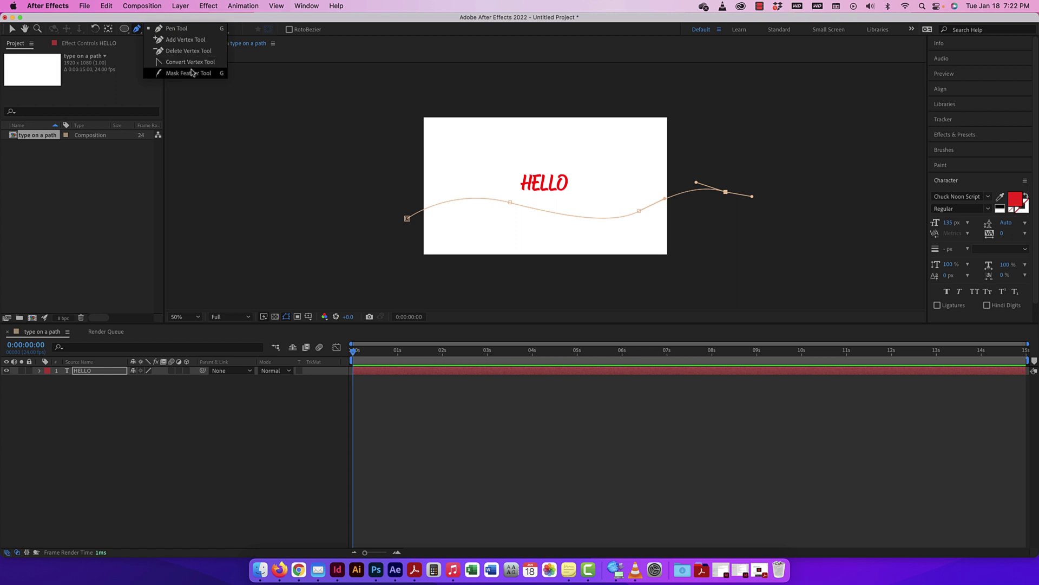
click(174, 29)
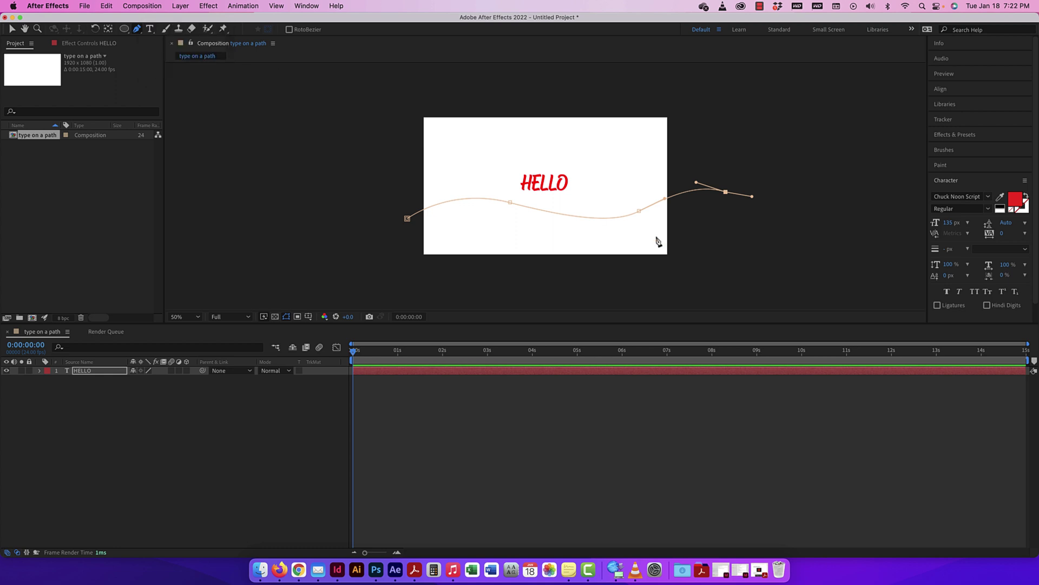
click(565, 216)
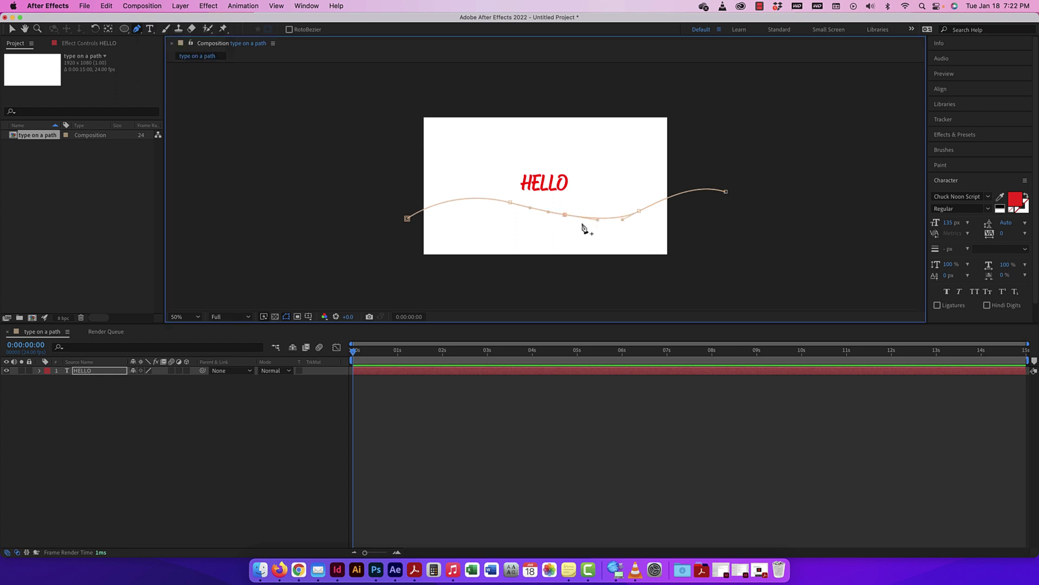
mouse_move(550, 214)
mouse_down()
mouse_move(544, 201)
mouse_move(538, 206)
mouse_move(557, 211)
mouse_move(534, 229)
mouse_move(534, 217)
mouse_up()
- Move the path's second point slightly up and to the left, and shorten its left curve handle
click(11, 29)
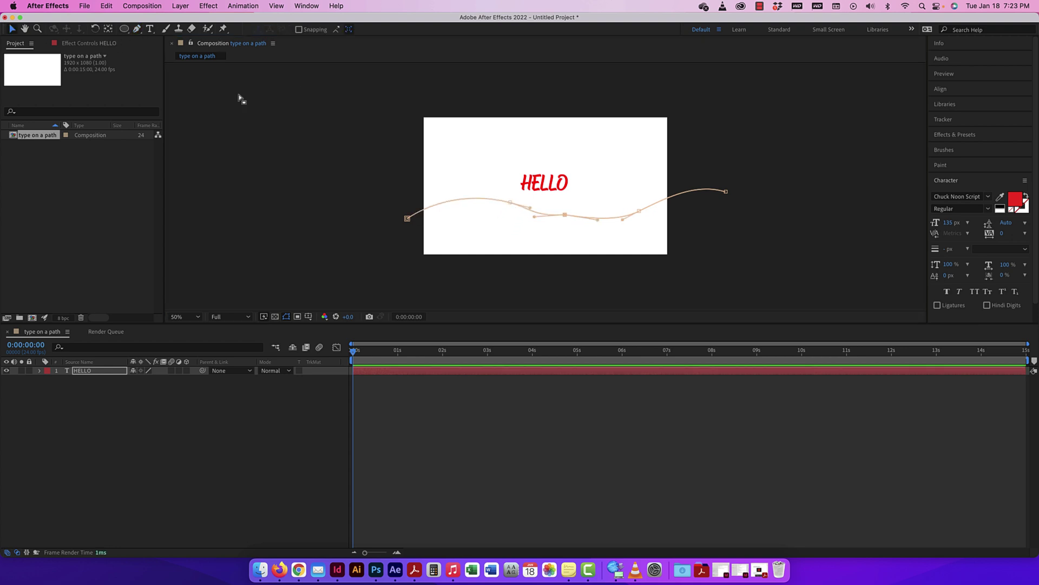
drag(509, 205, 483, 200)
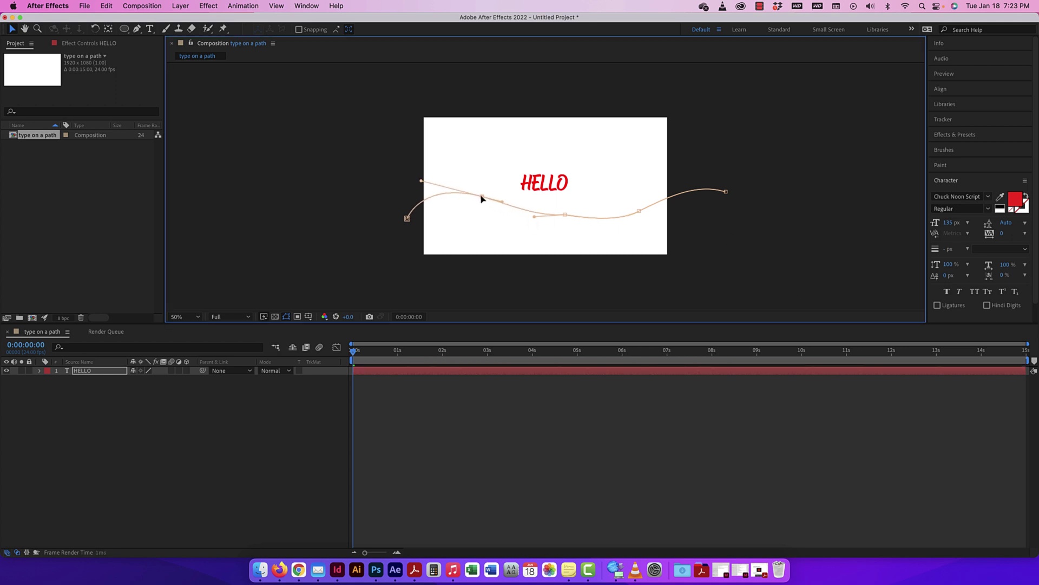
drag(419, 182, 439, 189)
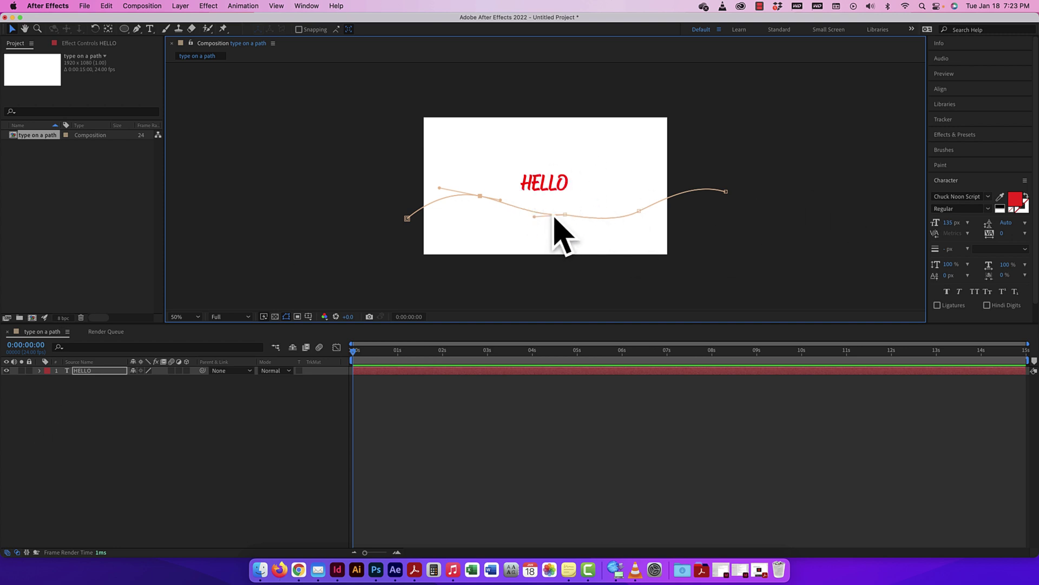
- Expand the HELLO layer's mask and text path properties and set its text path to Mask 1
click(40, 371)
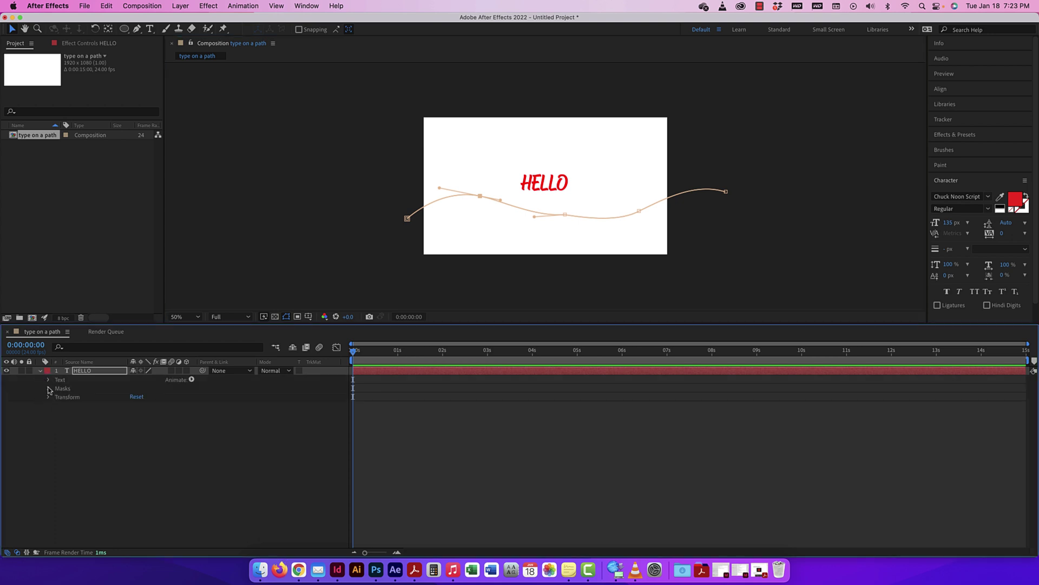
click(48, 388)
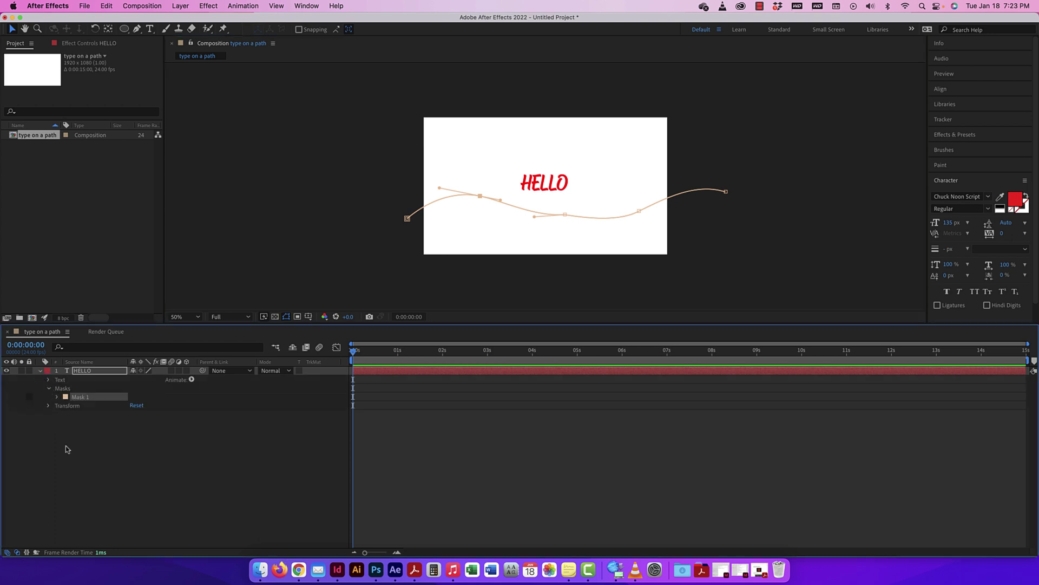
click(56, 397)
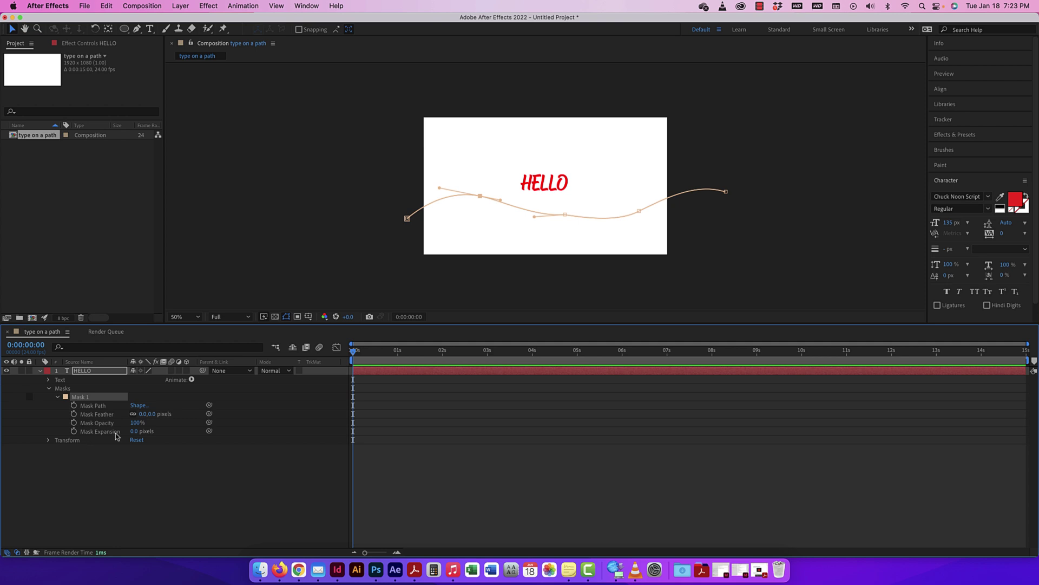
click(49, 381)
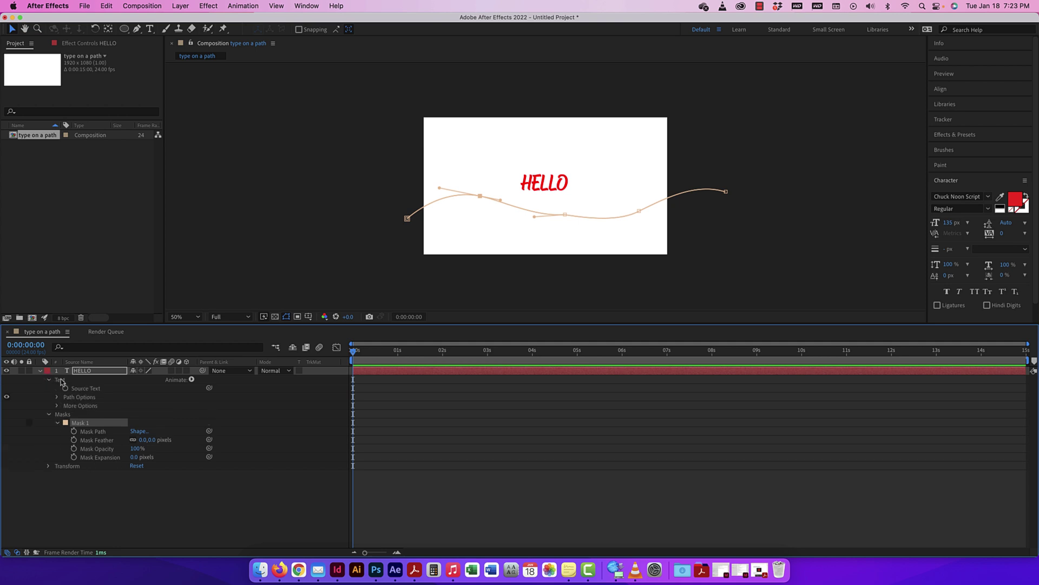
click(57, 398)
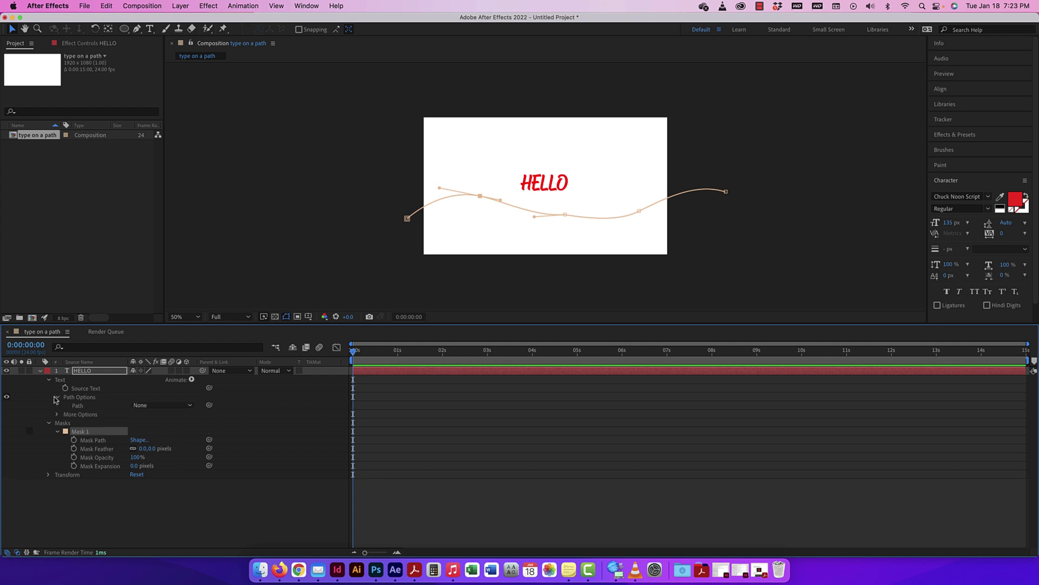
click(162, 405)
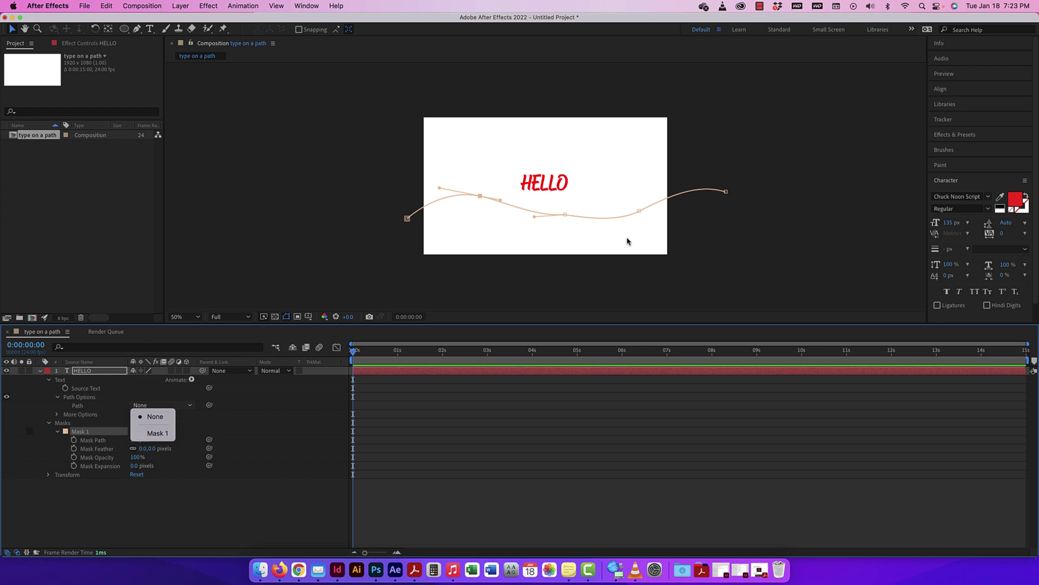
click(157, 433)
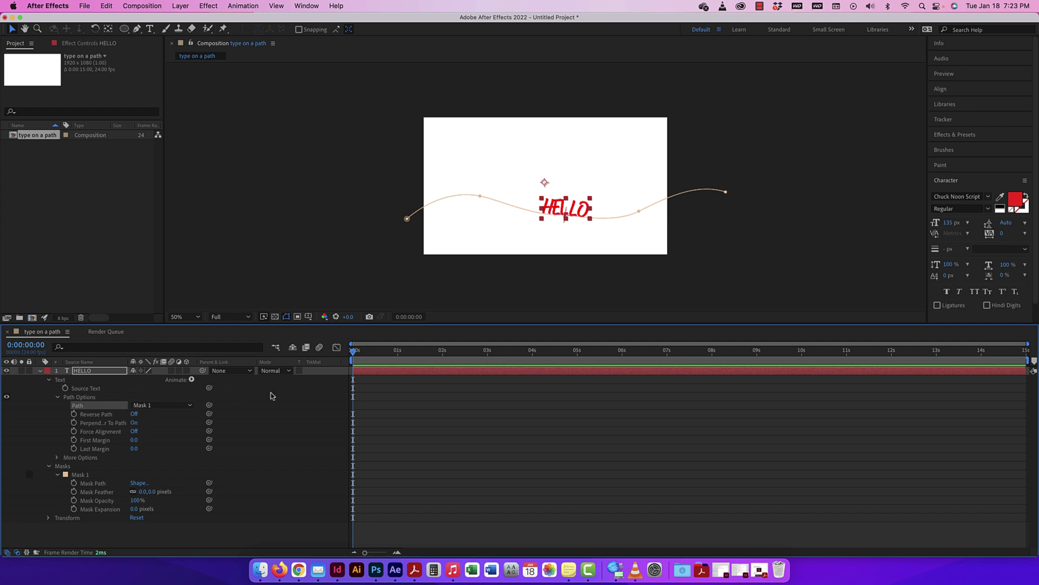
- Turn Force Alignment on for the path text to view its effect, and turn it back off
click(133, 432)
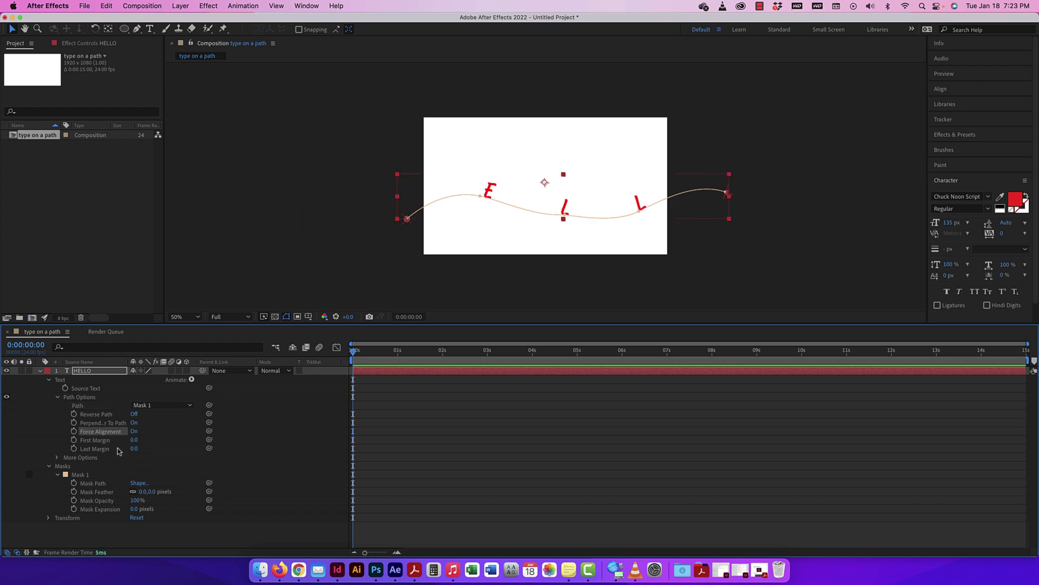
click(134, 431)
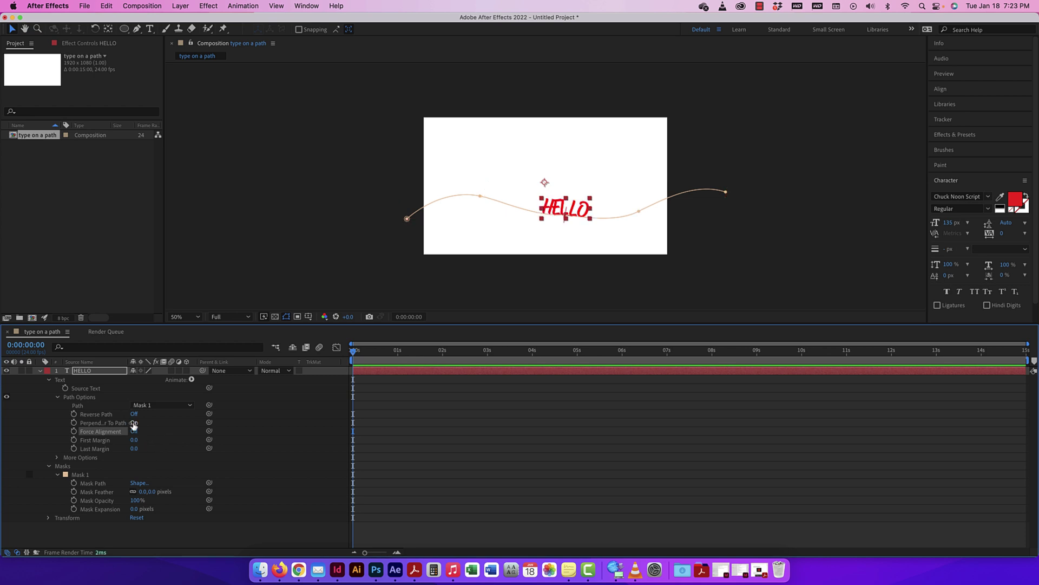
- Widen the timeline's Source Name column so the path option names fit in full
drag(127, 362, 146, 362)
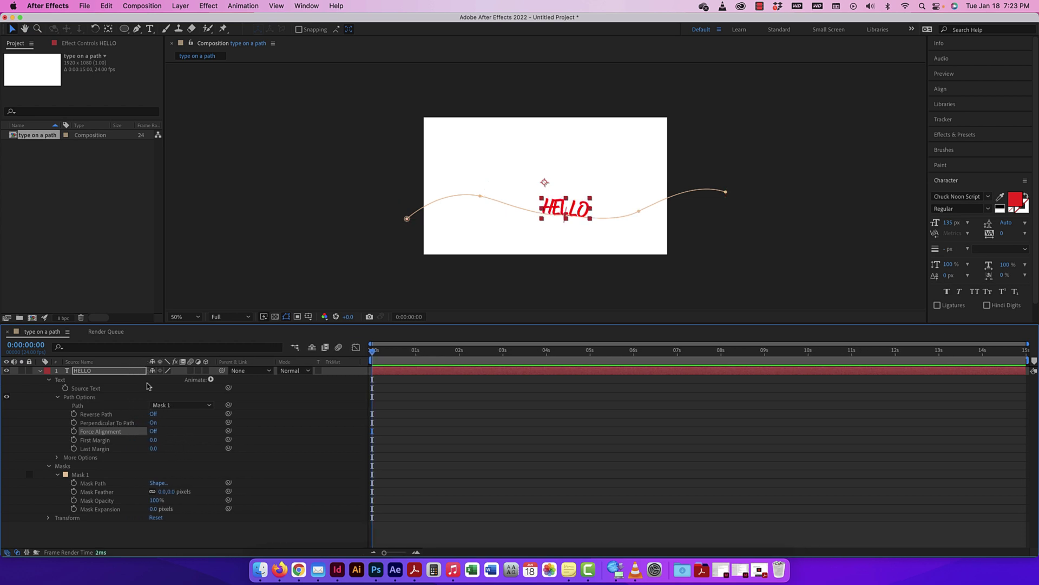
- Turn Perpendicular To Path off for the HELLO path text and return to the first frame
click(153, 423)
click(153, 423)
click(153, 423)
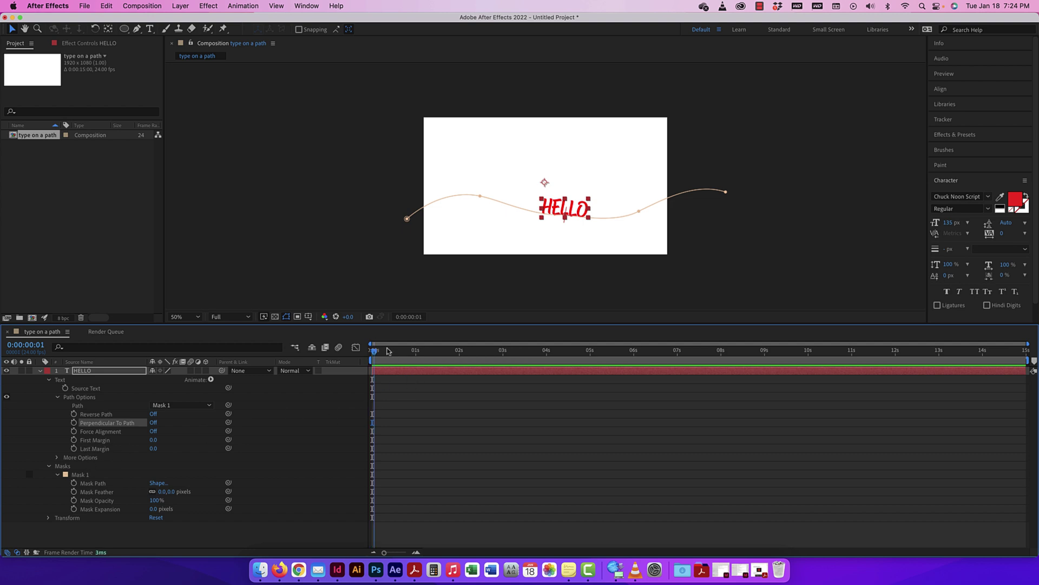
drag(374, 350, 351, 352)
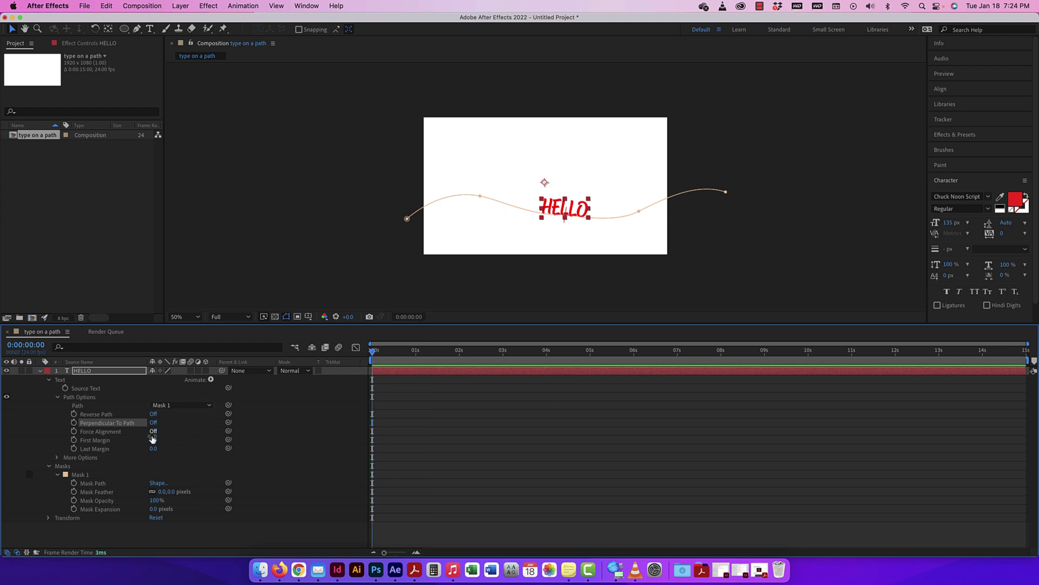
- Set HELLO's First Margin to -903 to move it before the path's start, and add a First Margin keyframe at 0 seconds
drag(153, 440, 33, 440)
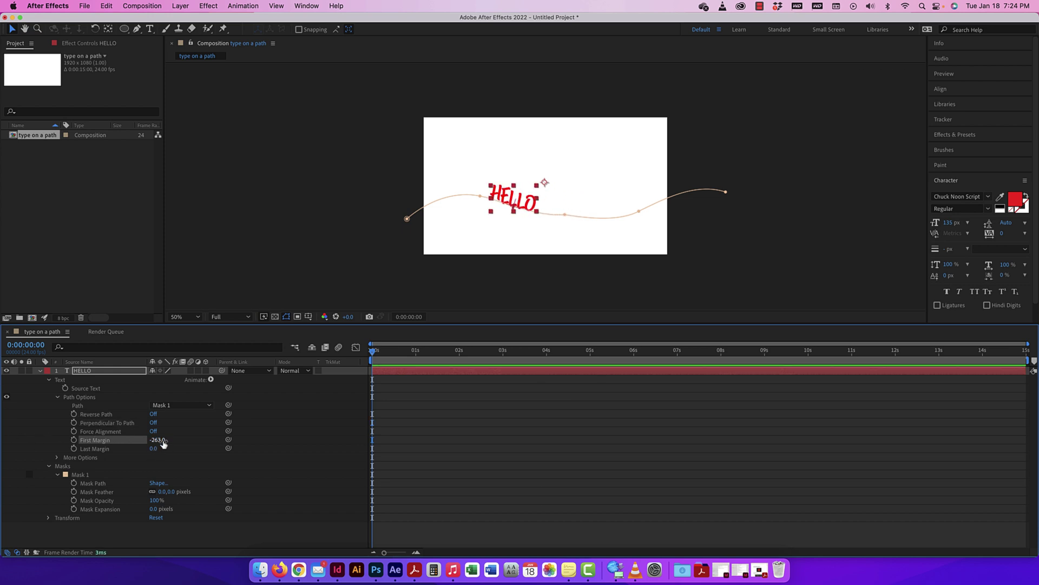
drag(164, 444, 130, 443)
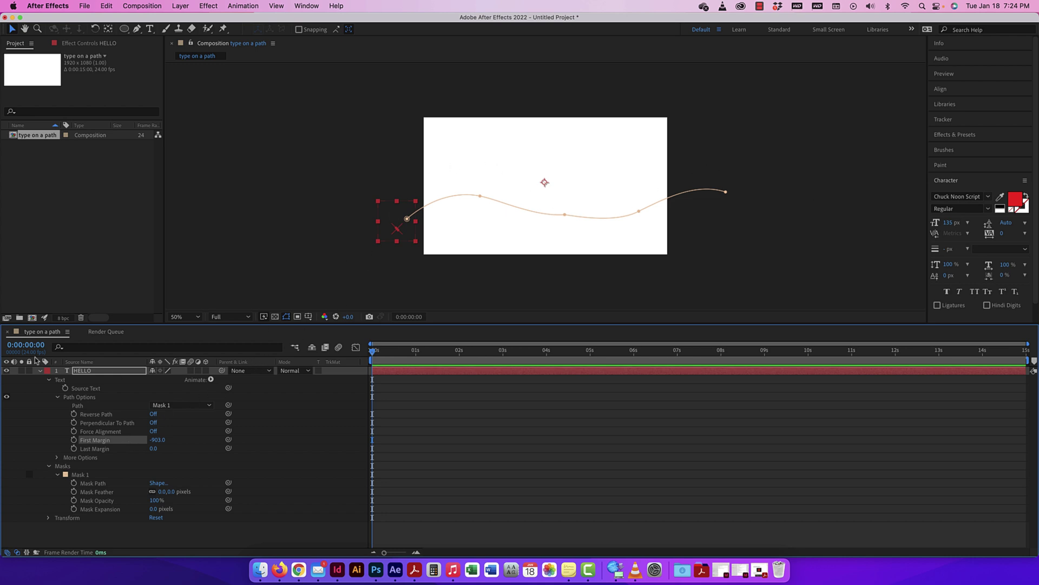
click(73, 440)
- Keyframe the First Margin at 700 at 2 seconds and preview the text travelling along the path
drag(373, 352, 459, 349)
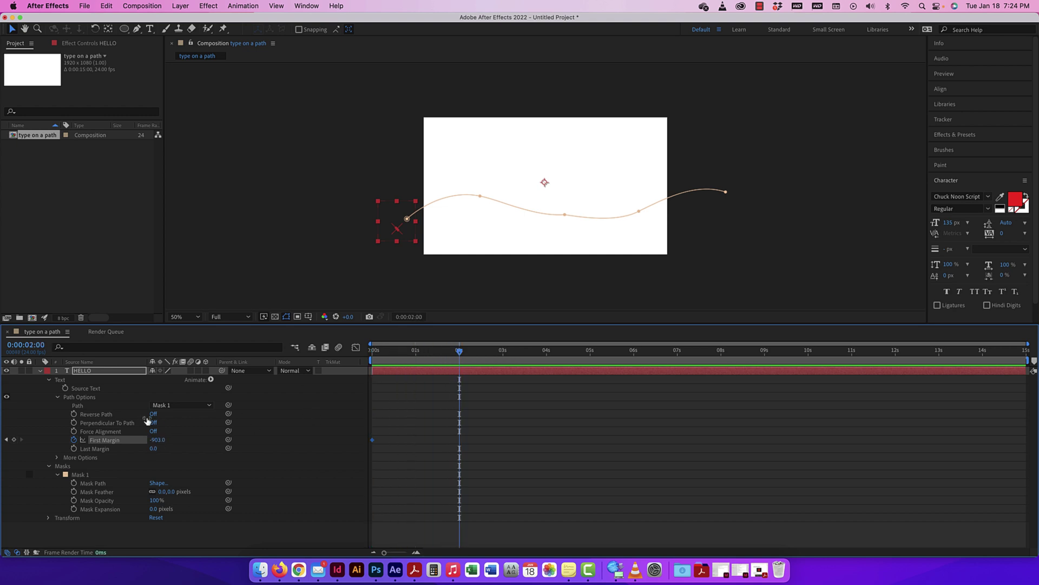
drag(155, 444, 338, 463)
drag(460, 351, 341, 353)
key(space)
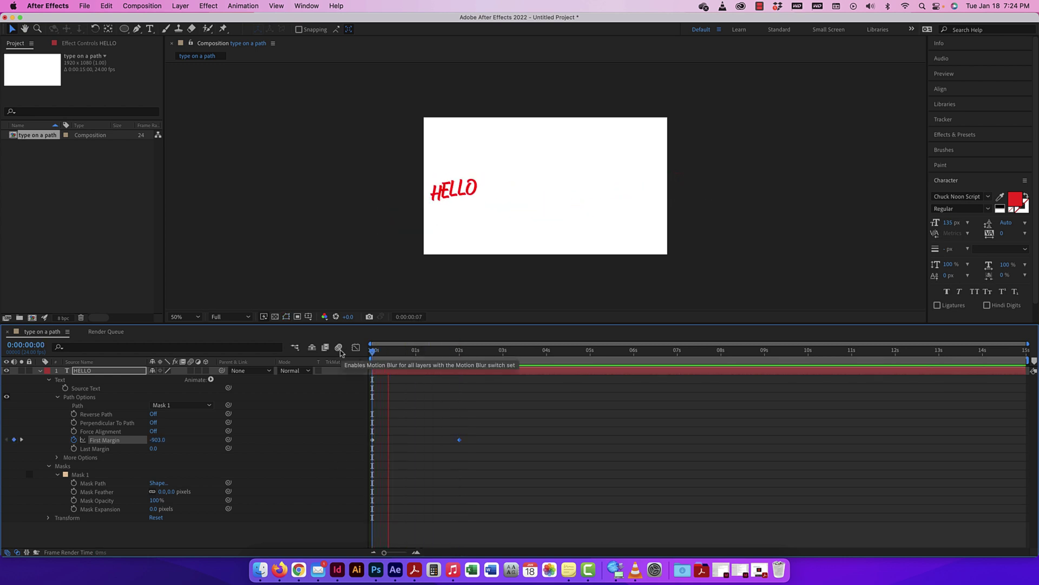
key(space)
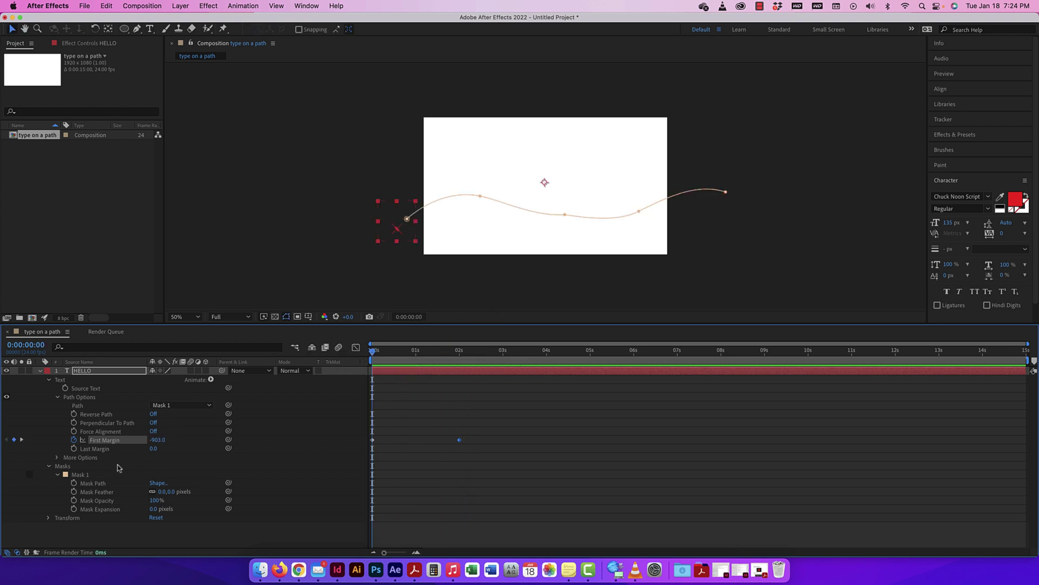
- Turn Perpendicular To Path back on and preview the animation
click(154, 423)
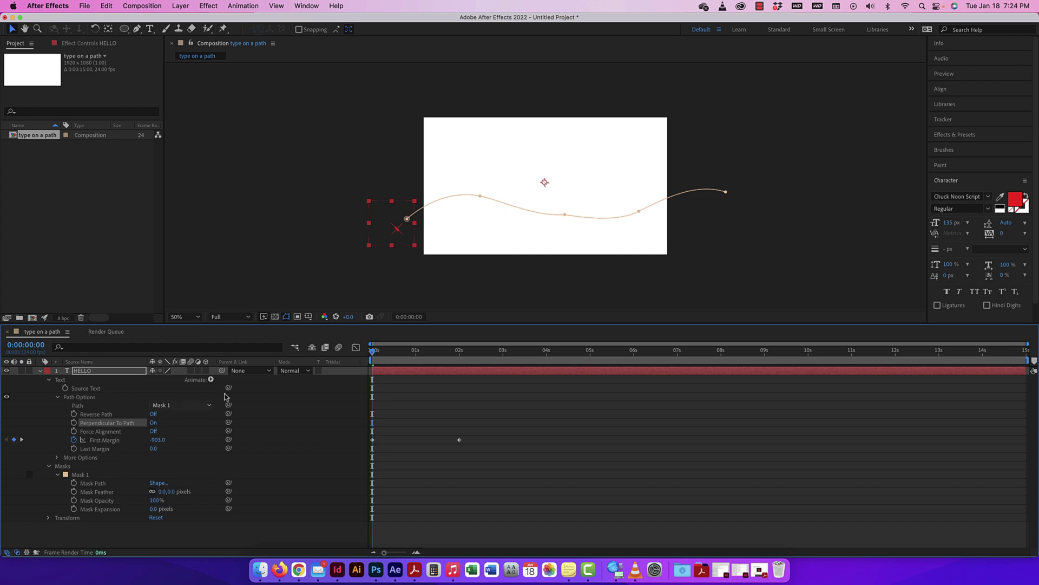
key(space)
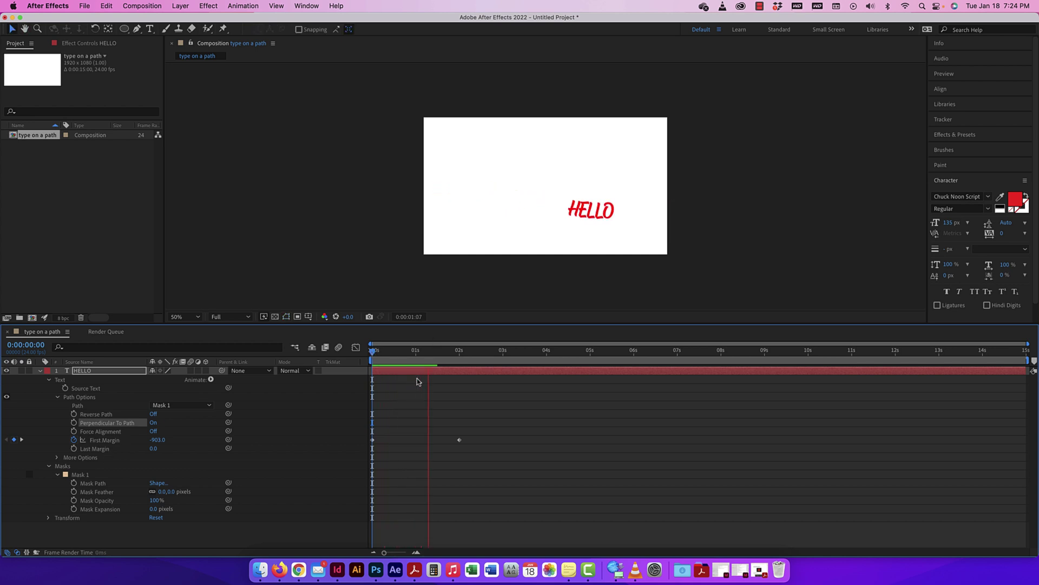
key(space)
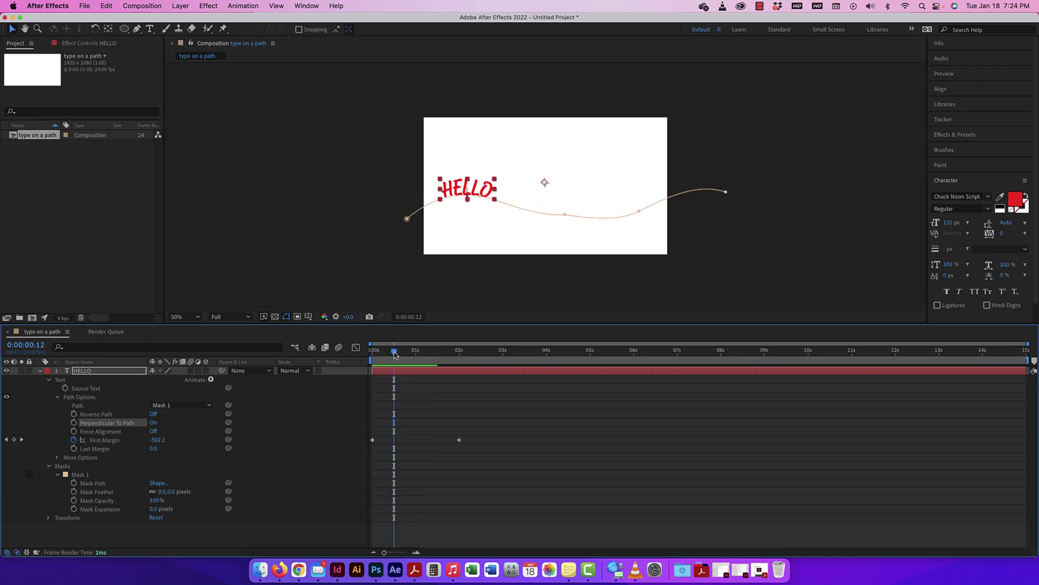
- Apply Easy Ease to both First Margin keyframes and preview the animation from the start
drag(473, 435, 365, 442)
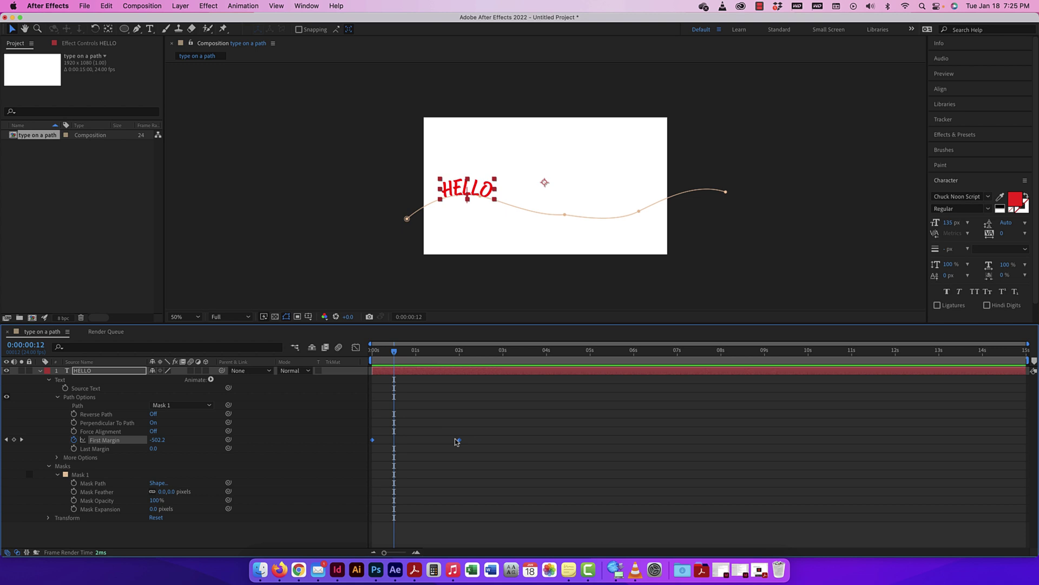
key(F9)
right_click(457, 440)
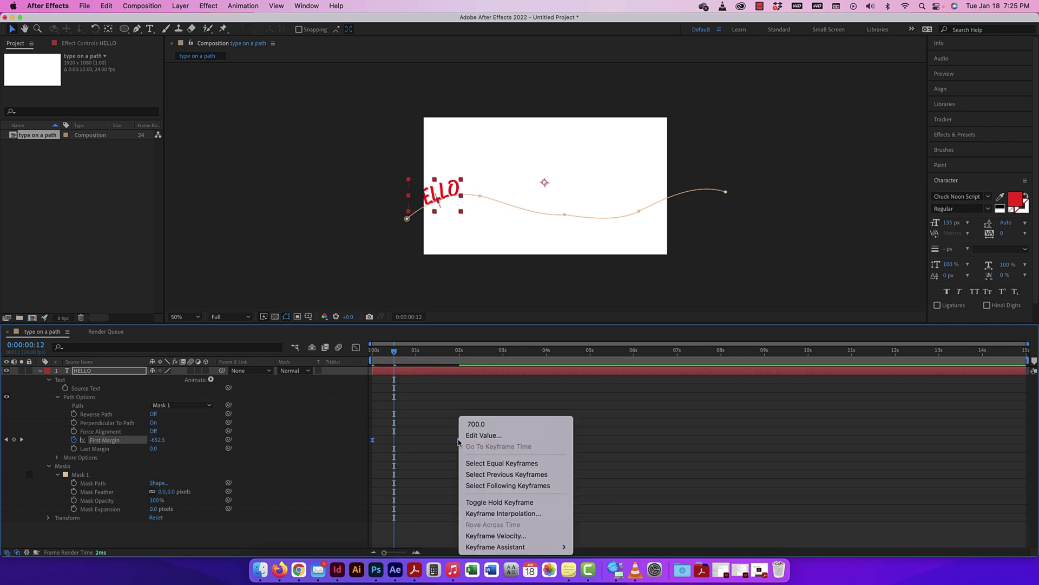
mouse_move(514, 548)
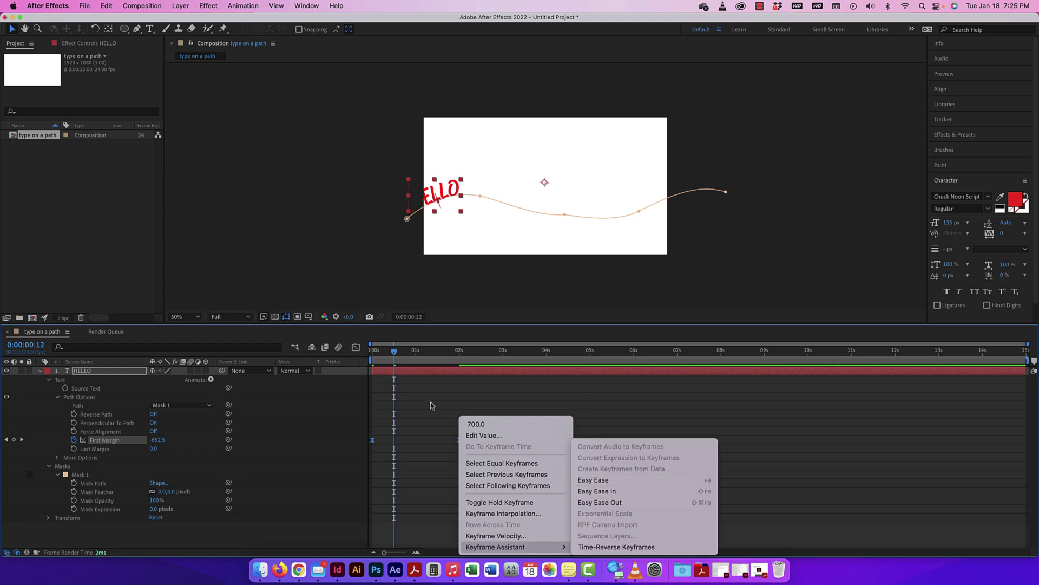
click(426, 333)
drag(395, 350, 359, 351)
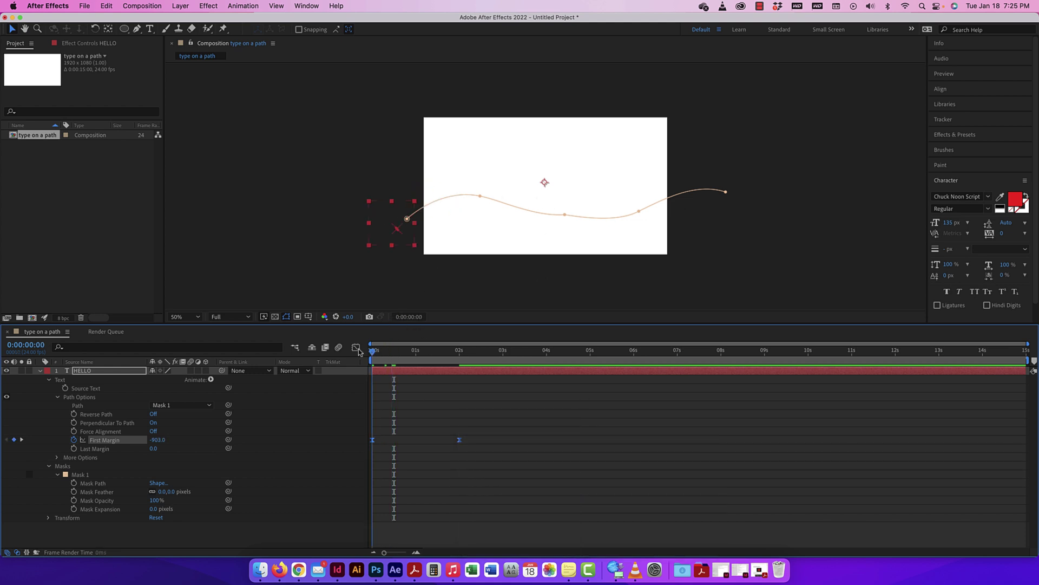
key(space)
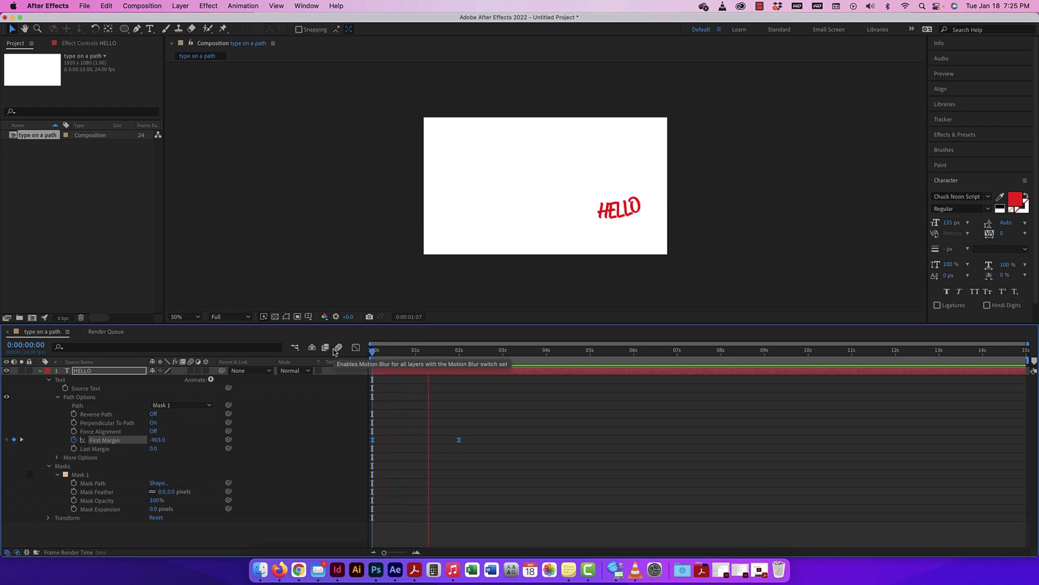
key(space)
- In the First Margin speed graph, lengthen both keyframes' ease handles inward to form a sharp speed peak near 1 second
drag(472, 436, 372, 446)
click(356, 347)
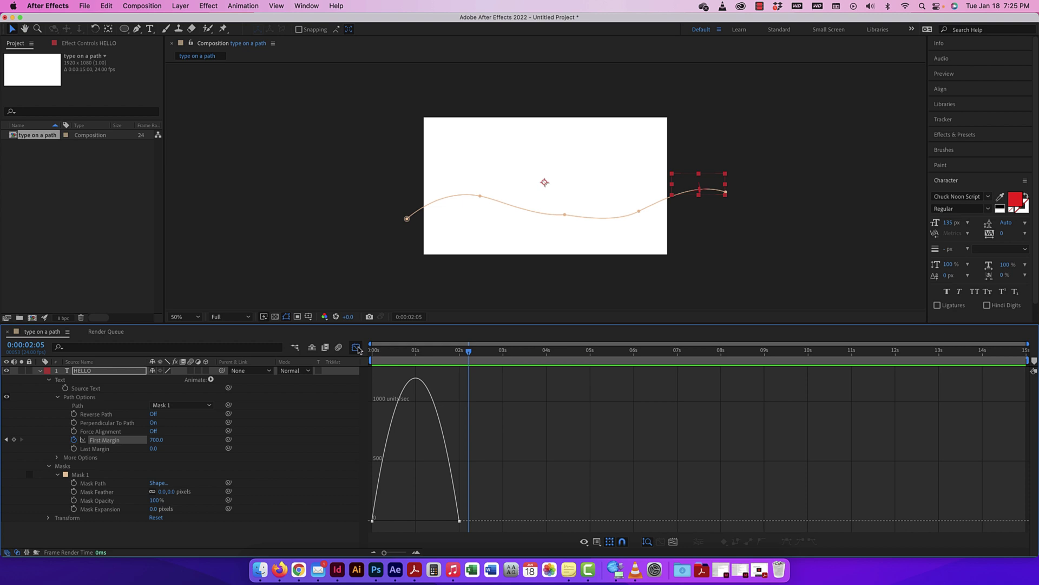
click(460, 521)
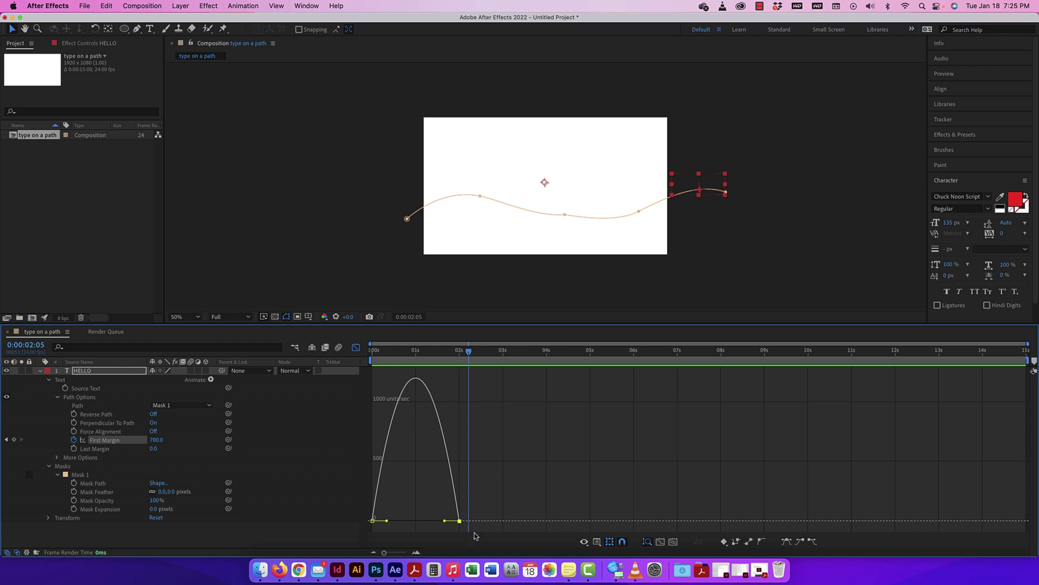
click(598, 542)
click(608, 457)
drag(444, 521, 380, 523)
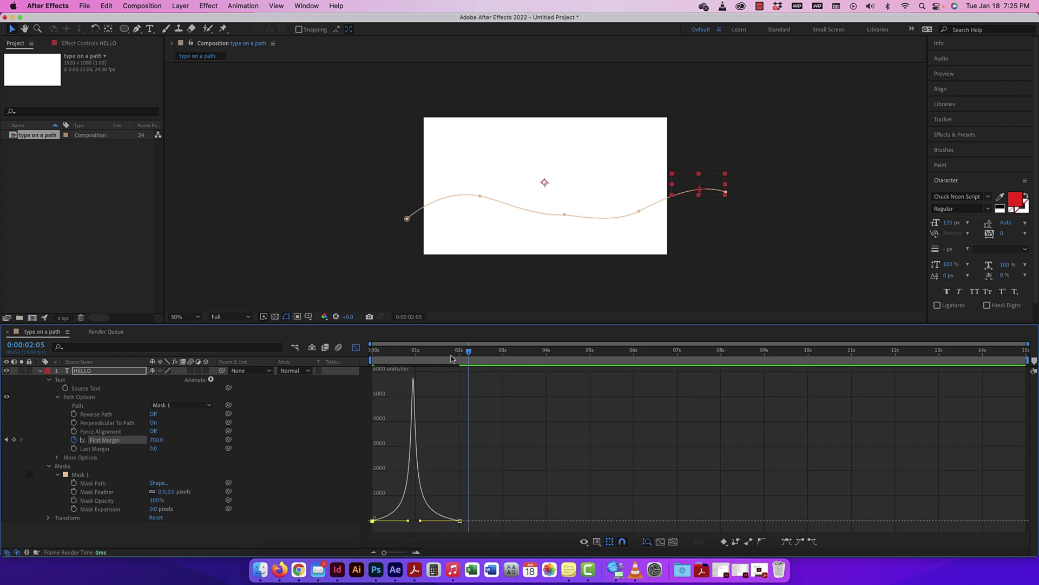
- Close the Graph Editor and preview the sharper easing from the start of the composition
drag(469, 353, 373, 350)
click(355, 347)
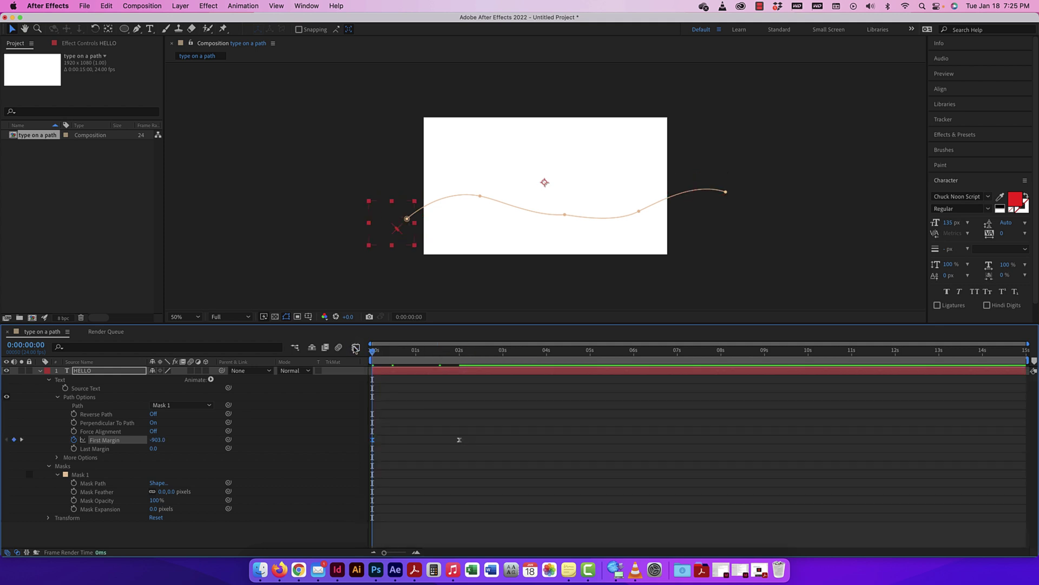
click(334, 291)
key(space)
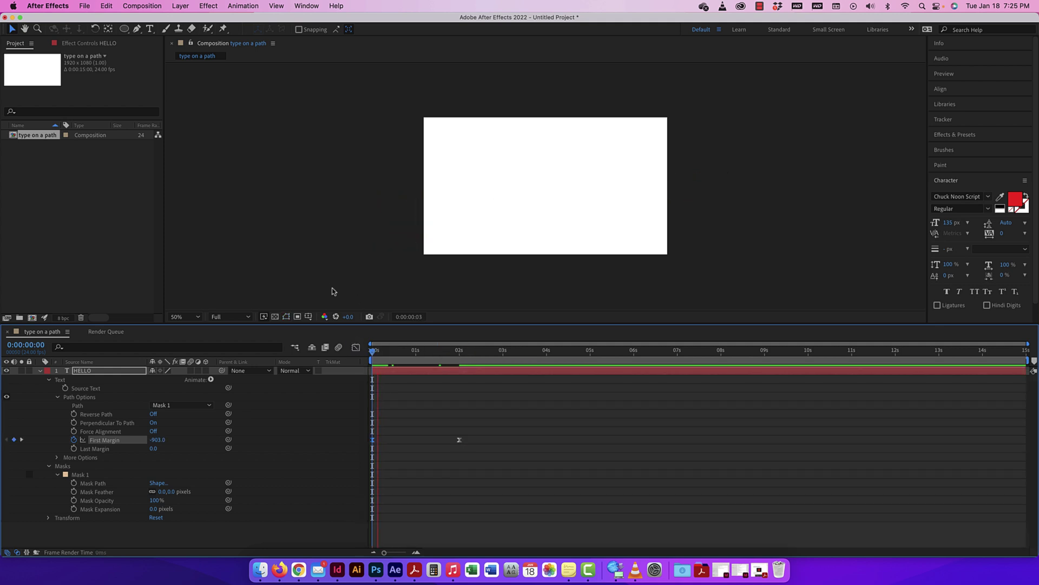
key(space)
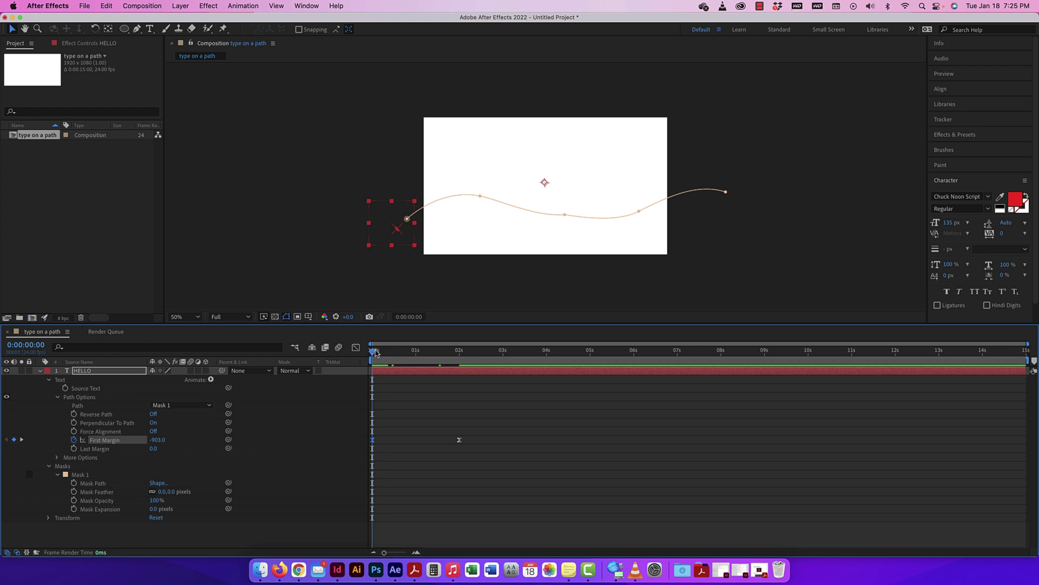
key(space)
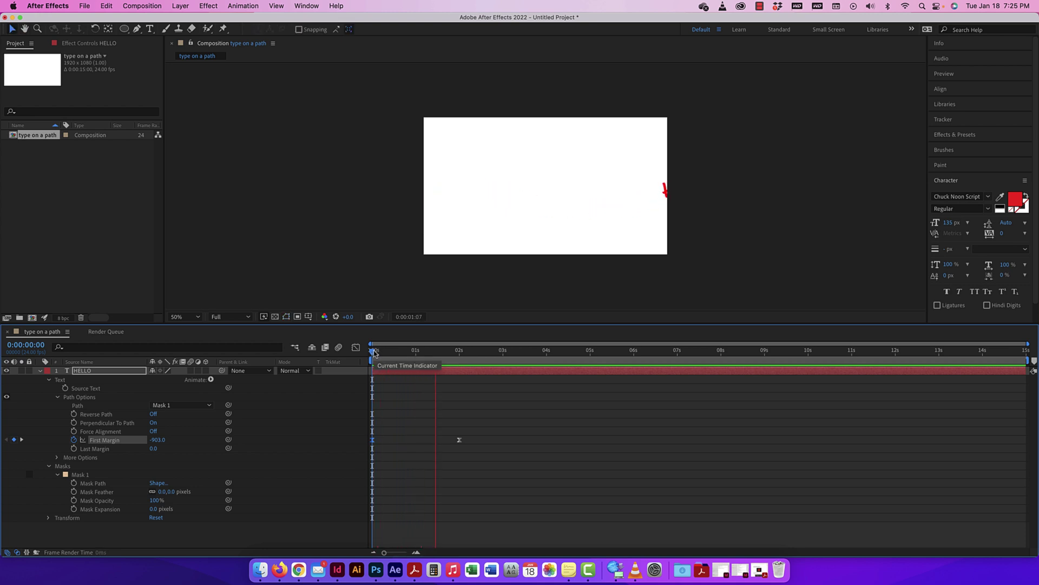
key(space)
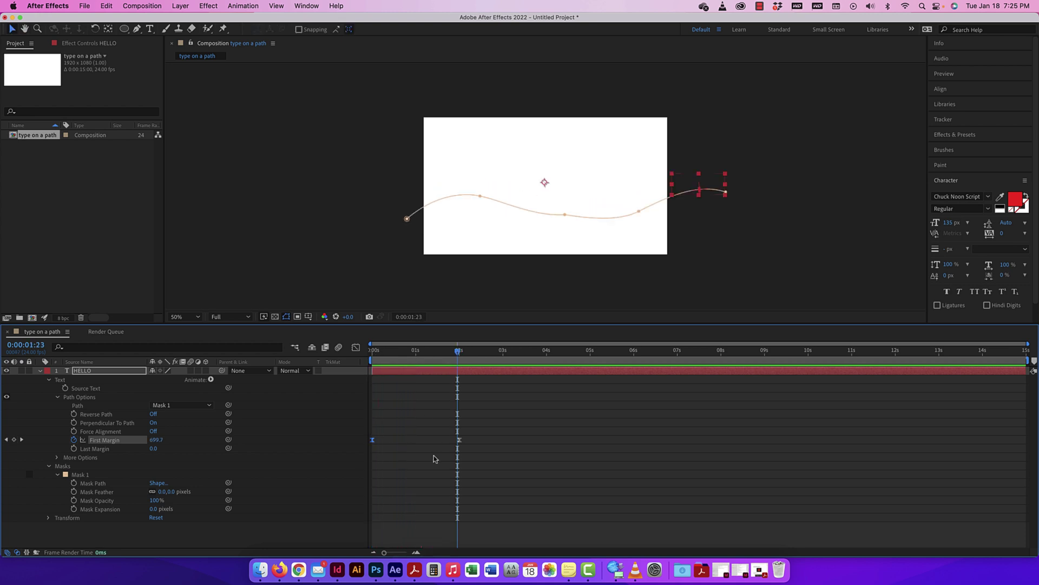
- In the speed graph, raise both First Margin keyframes to about 1500 units/sec and extend their handles inward to form a deep mid-animation dip
click(356, 347)
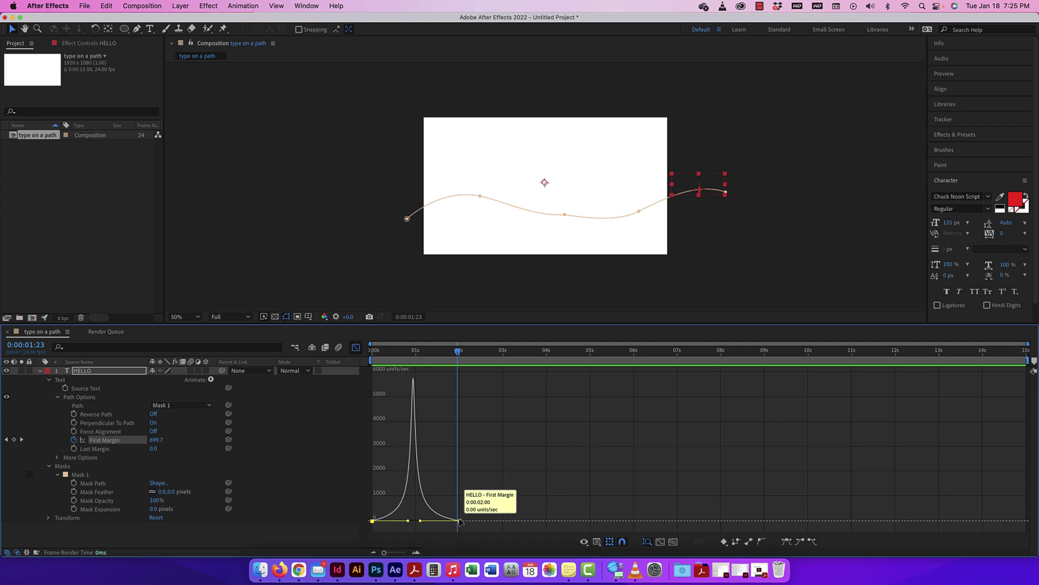
drag(420, 520, 391, 520)
drag(459, 520, 460, 392)
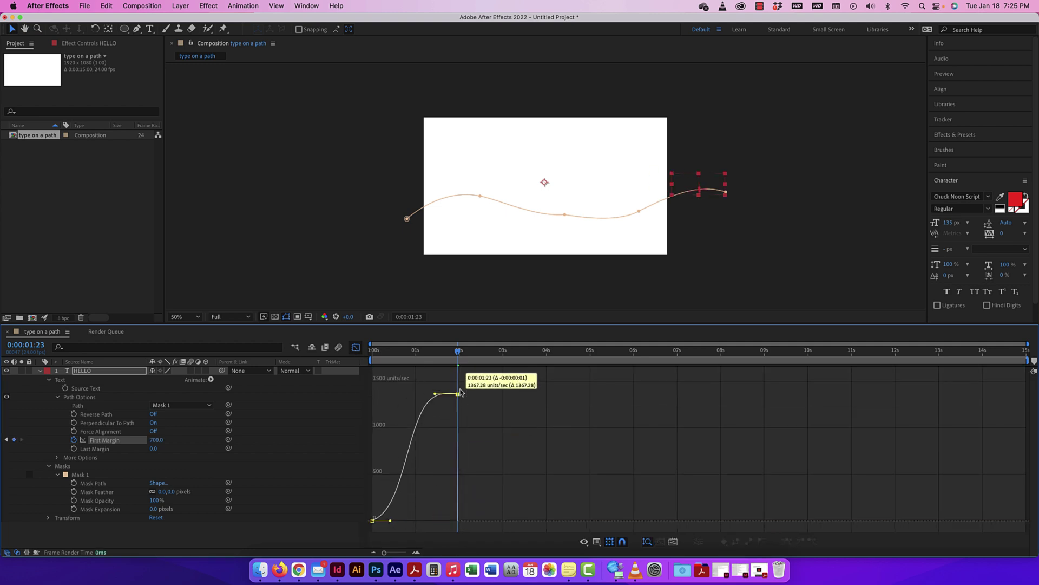
drag(373, 520, 372, 379)
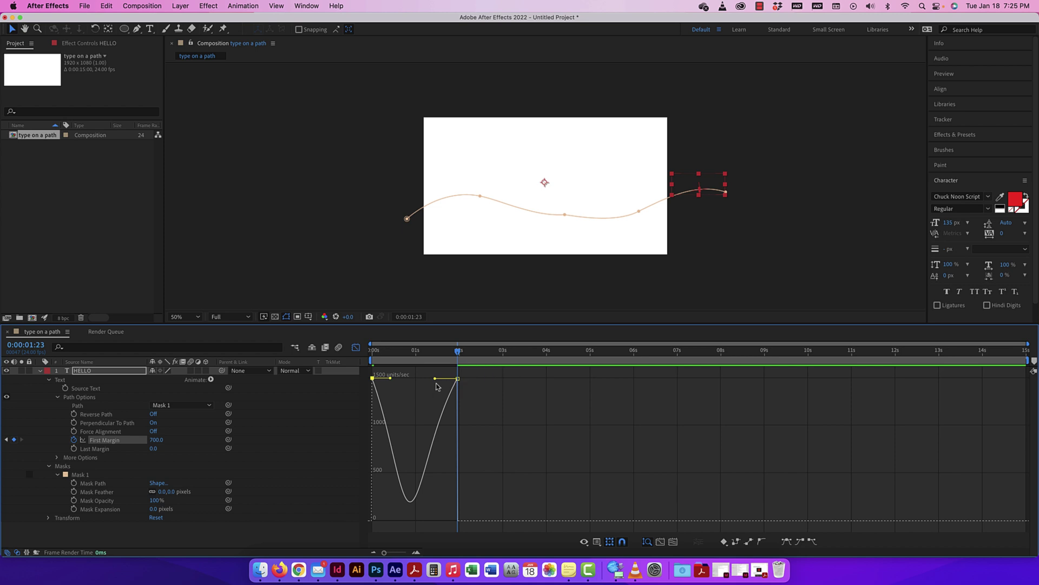
drag(433, 381, 407, 380)
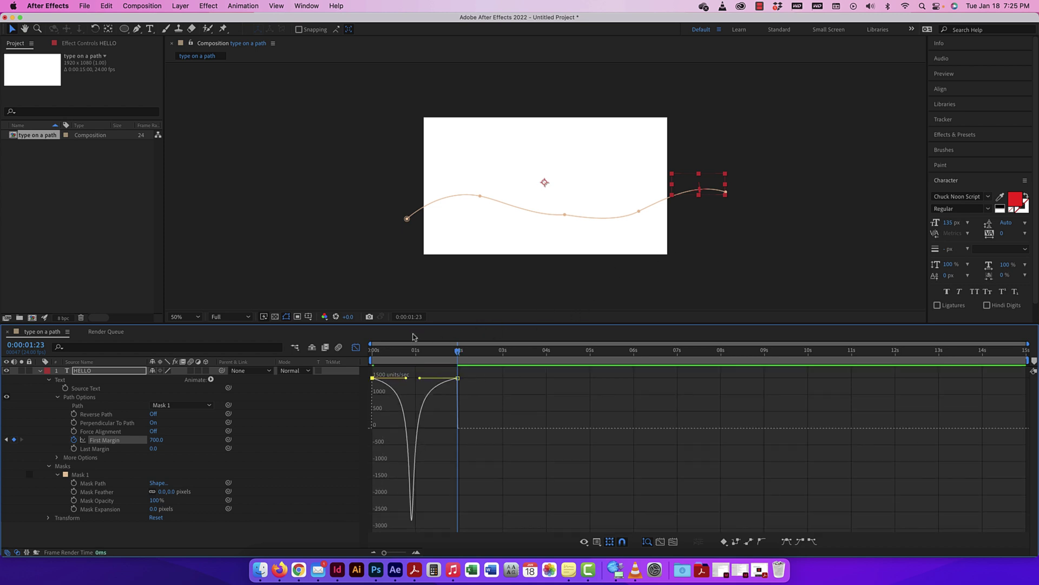
- Preview the reshaped speed curve's motion from the first frame
key(Home)
key(space)
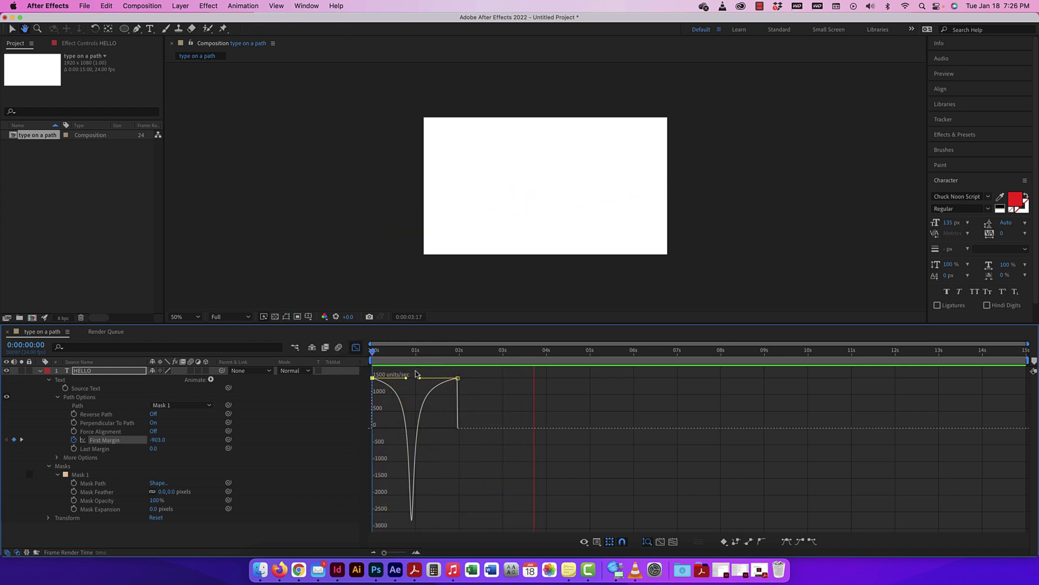
key(space)
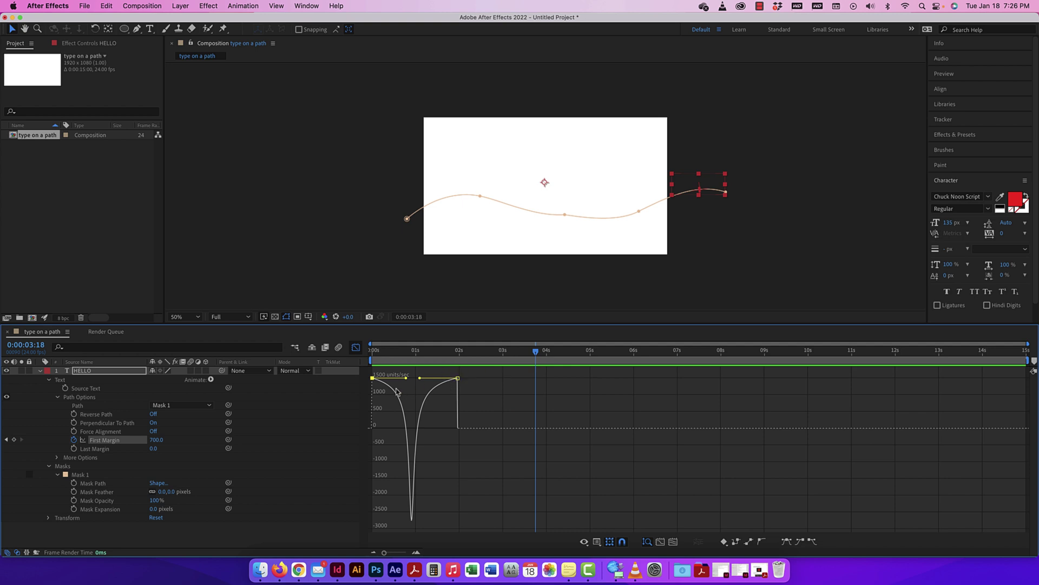
- Close the Graph Editor, return to the first frame, and collapse and hide the HELLO layer
click(356, 347)
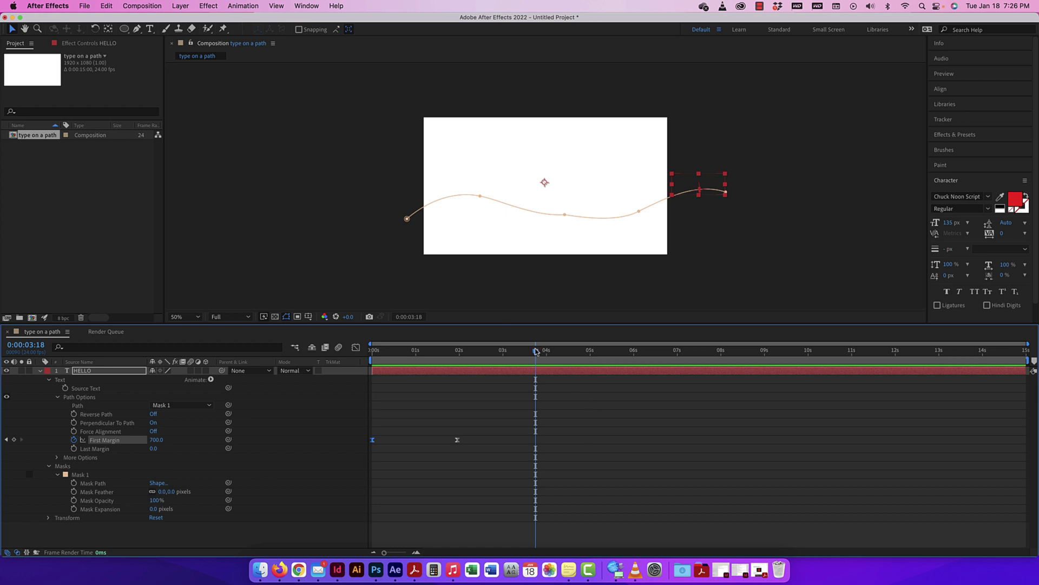
drag(536, 351, 372, 352)
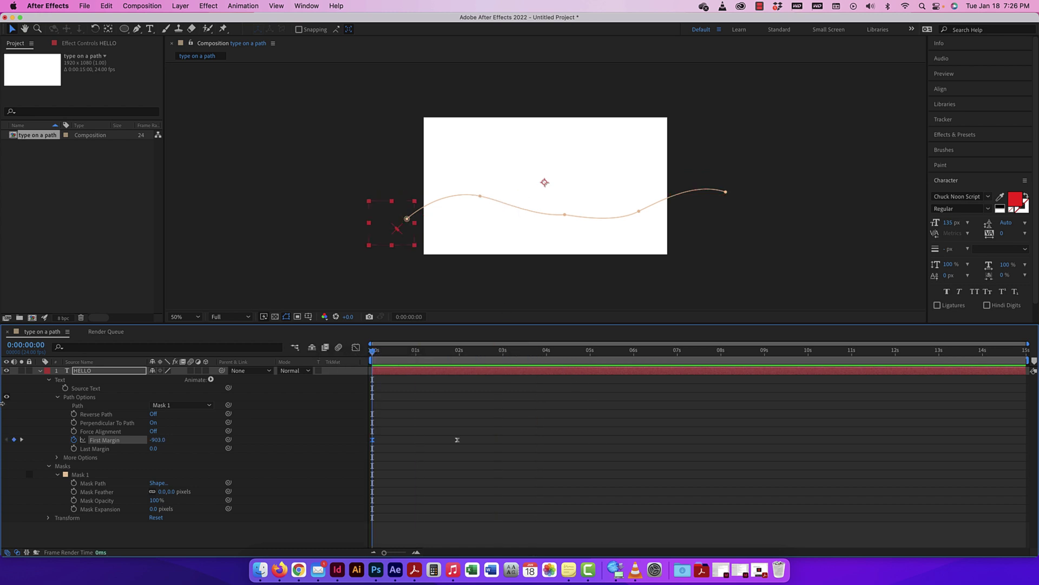
click(41, 371)
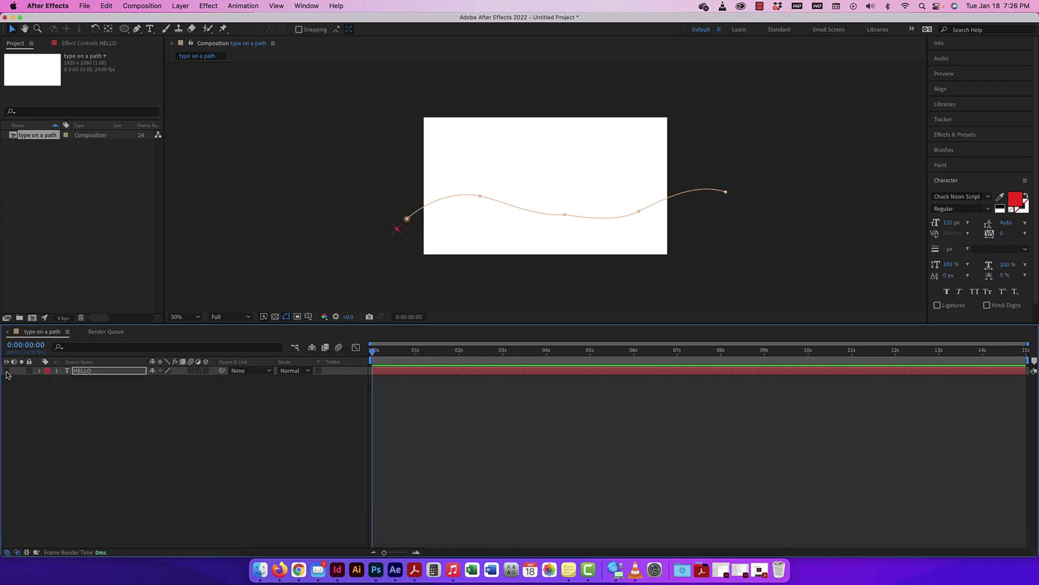
click(536, 250)
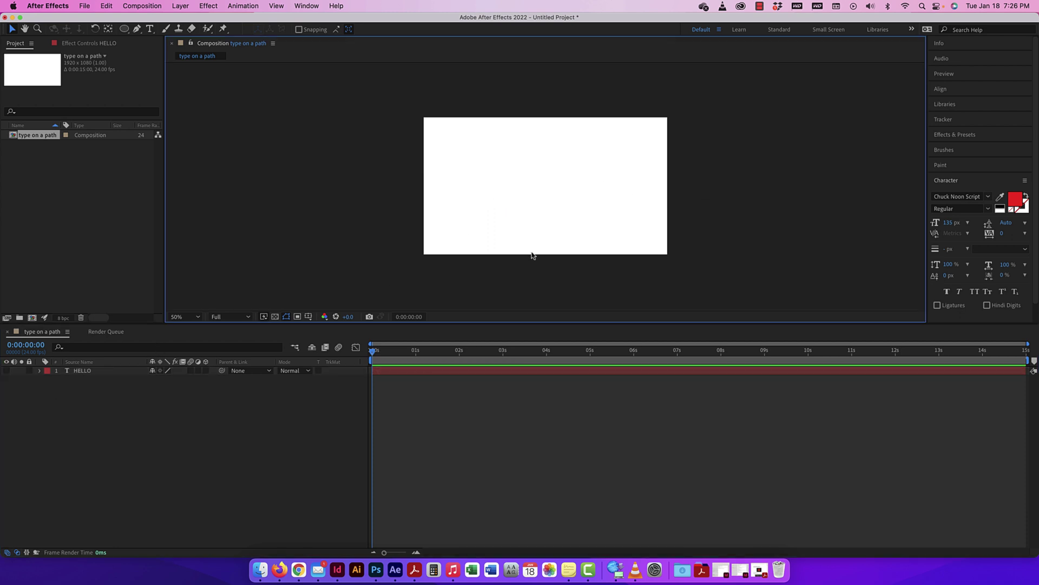
- Add a new text layer reading "Hello" near the middle of the composition
click(150, 29)
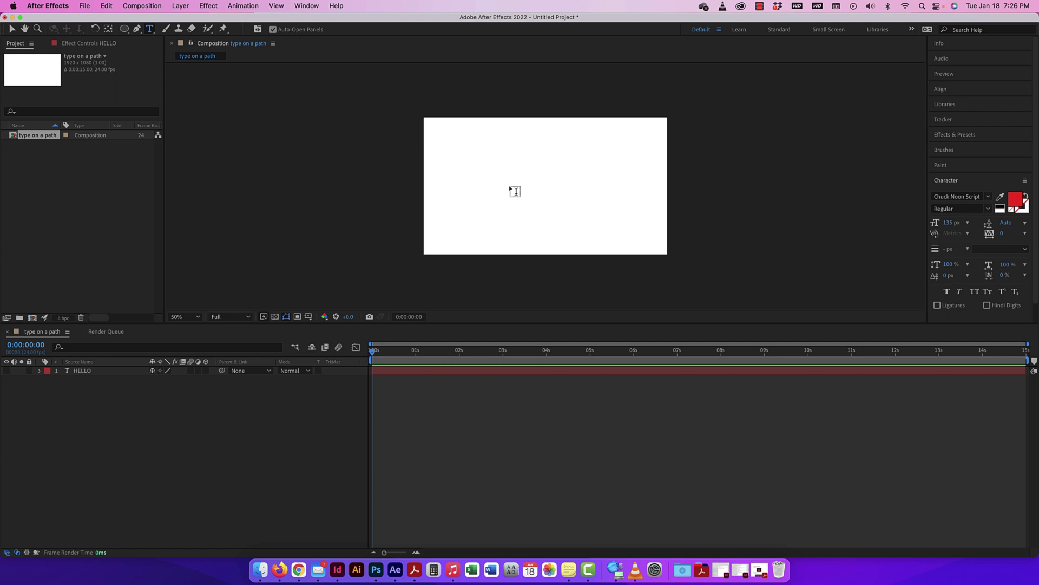
click(511, 190)
text(Hello)
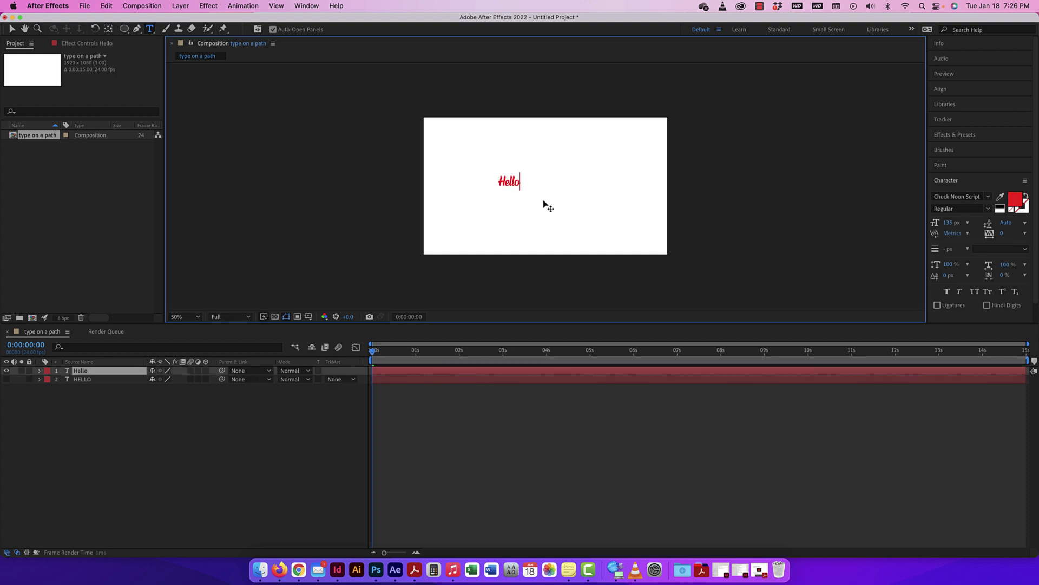
- Move the Hello text to the centre of the composition and deselect it
click(12, 28)
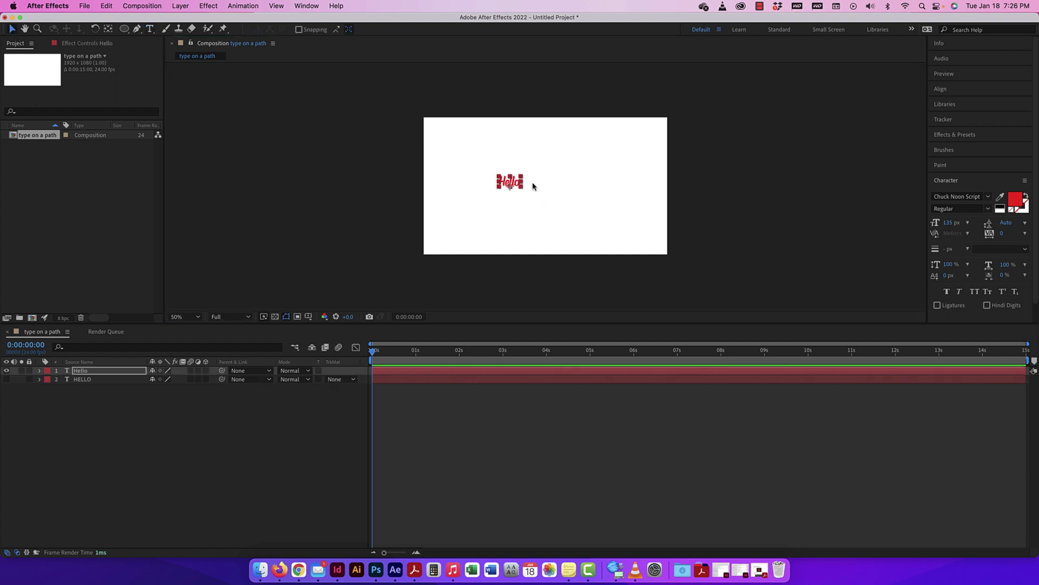
drag(516, 184, 556, 187)
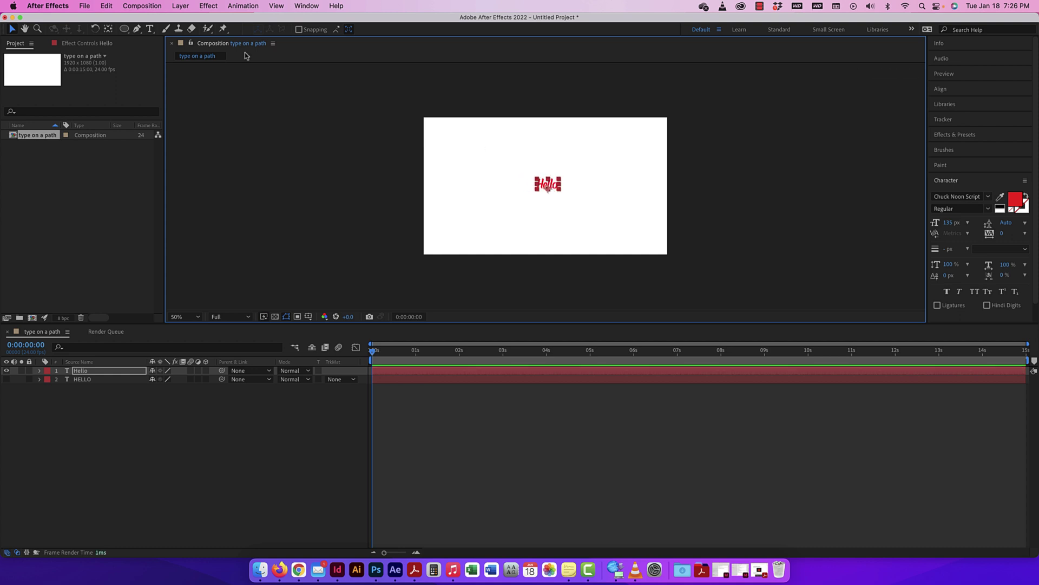
click(109, 31)
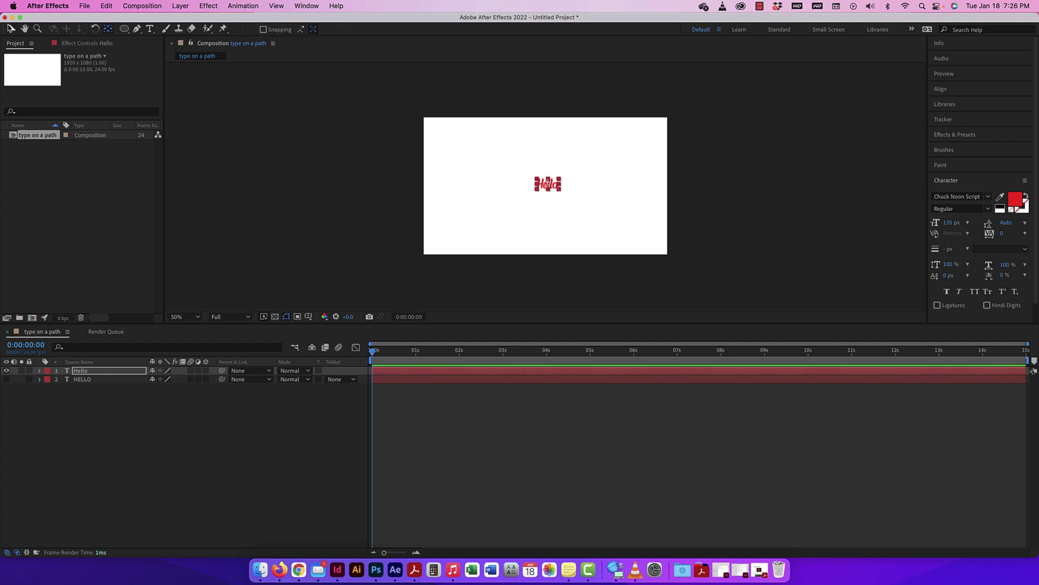
key(v)
click(476, 214)
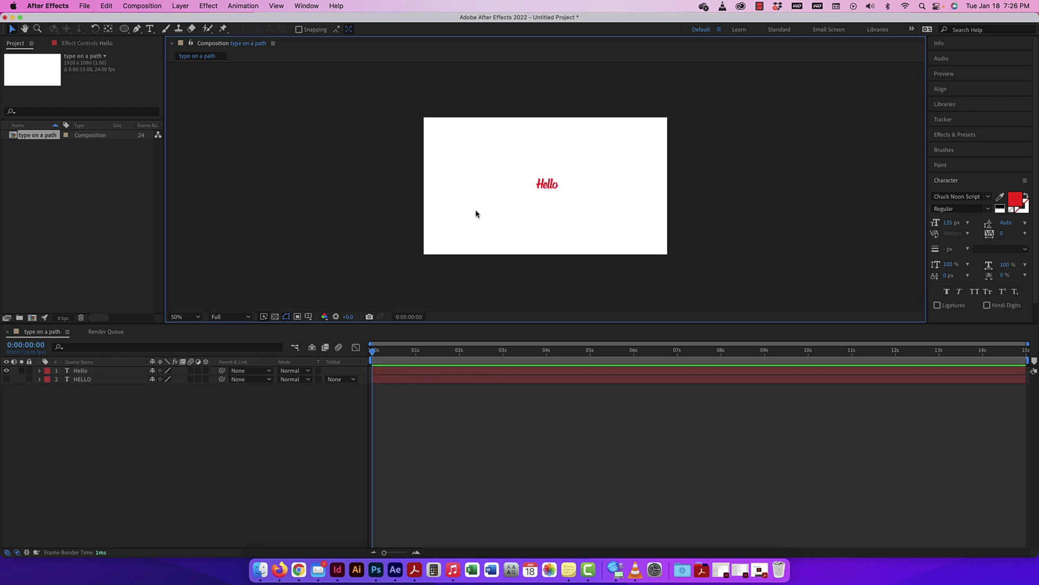
- Draw a circular mask on the Hello layer and centre it around the word
click(91, 373)
click(39, 371)
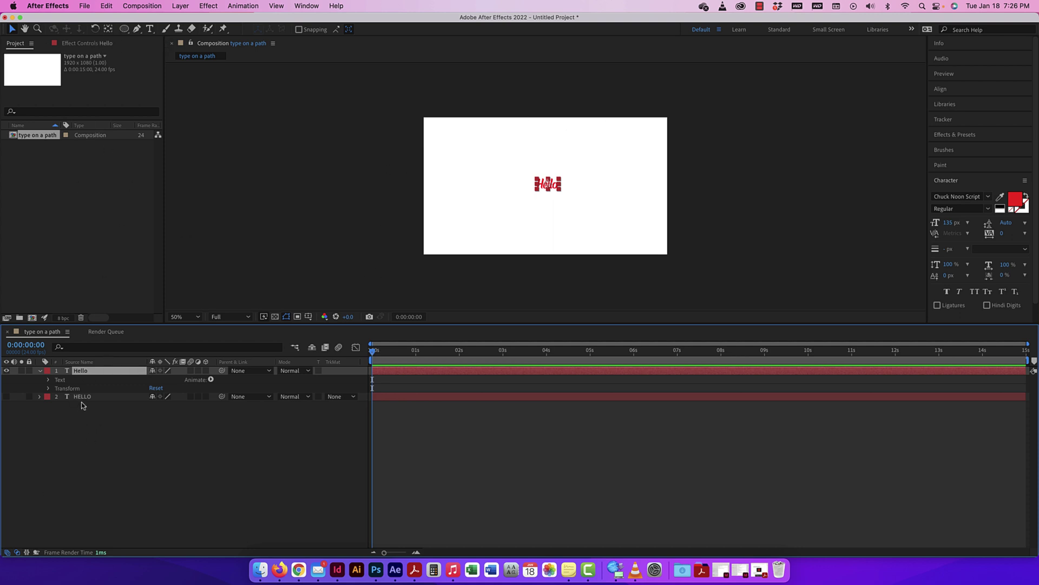
click(125, 29)
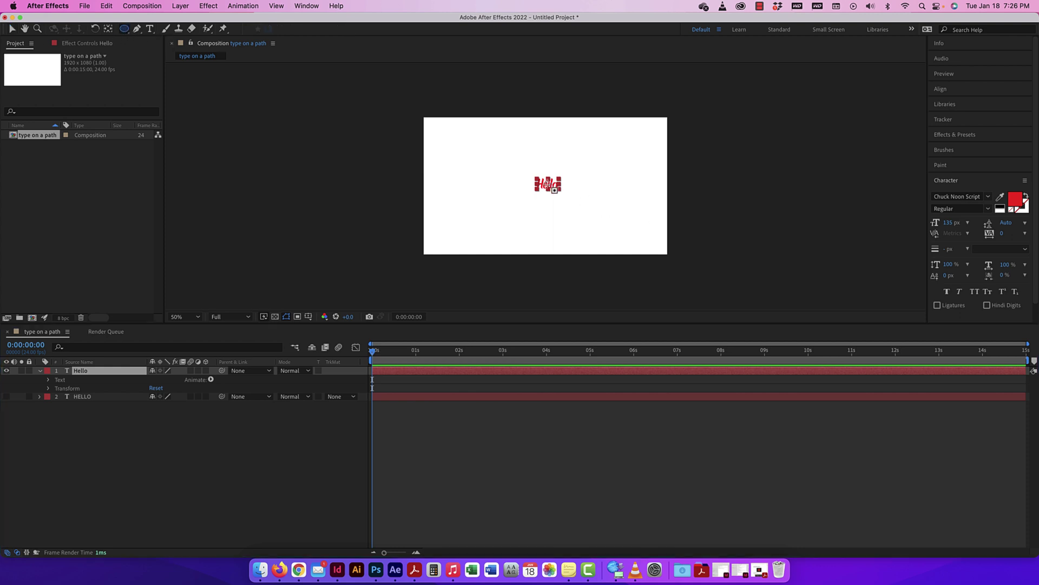
mouse_move(544, 199)
mouse_down()
mouse_move(615, 144)
mouse_move(610, 151)
mouse_move(618, 125)
mouse_move(599, 162)
mouse_move(622, 151)
mouse_up()
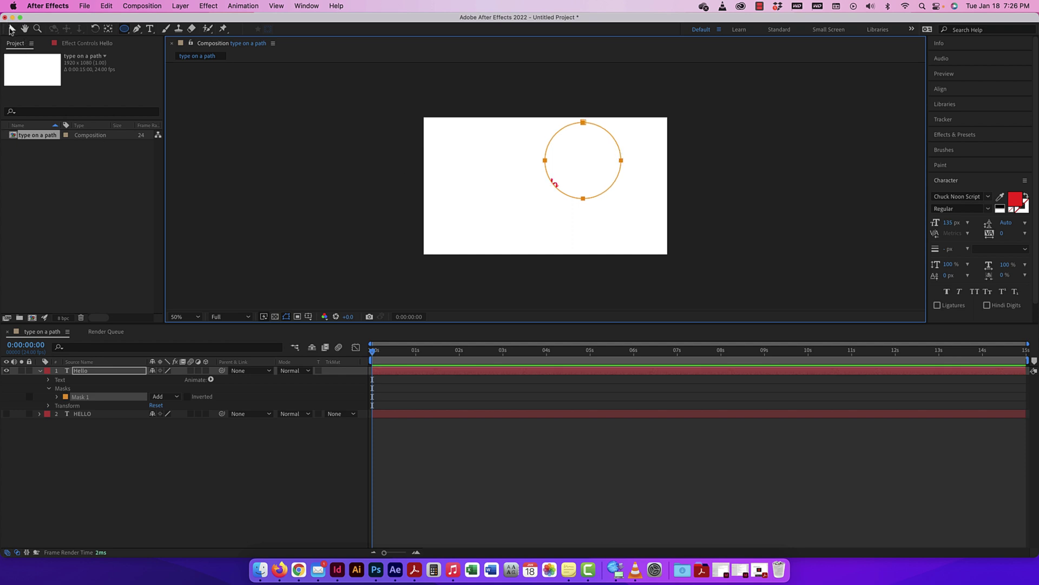
click(11, 29)
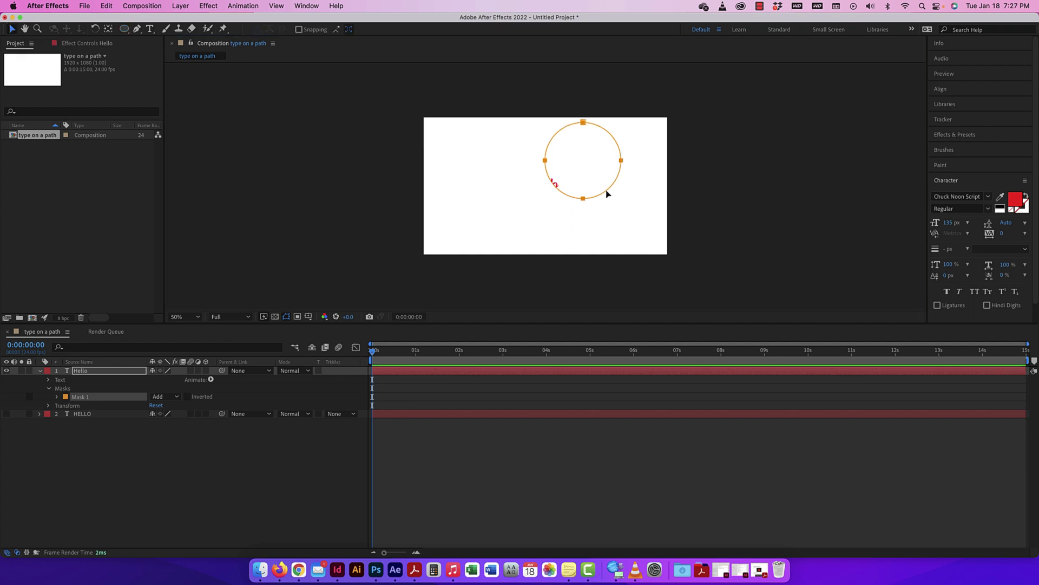
drag(607, 194, 572, 217)
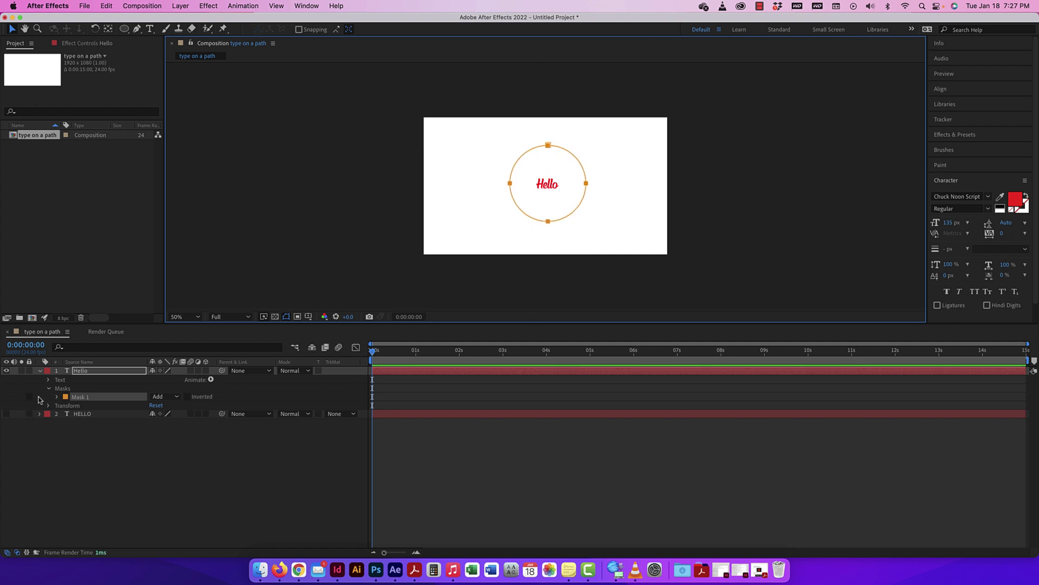
- Assign Mask 1 as the Hello text's path, try sliding the text with First Margin, and undo that slide
click(48, 380)
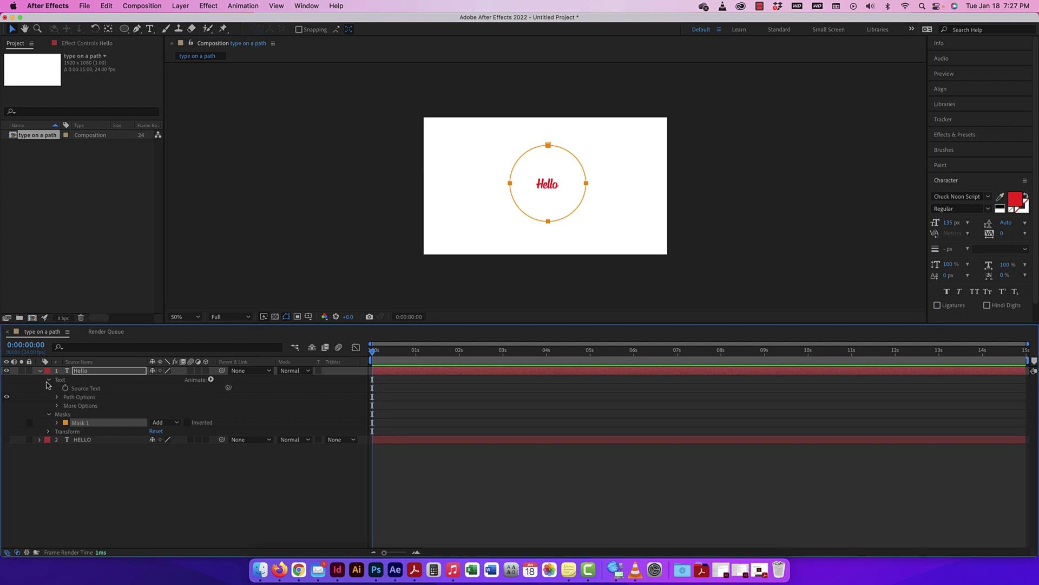
click(57, 397)
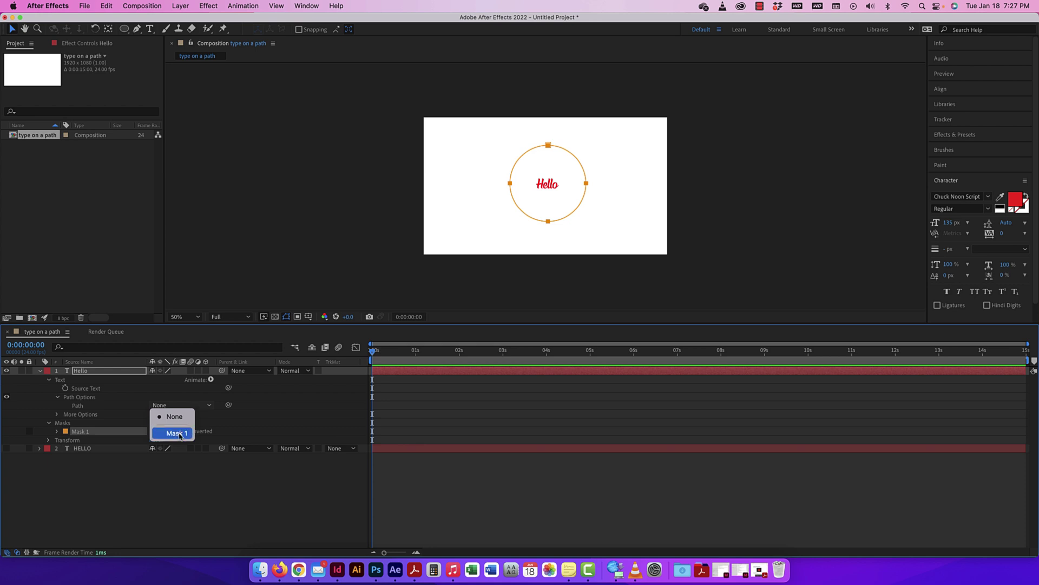
click(176, 433)
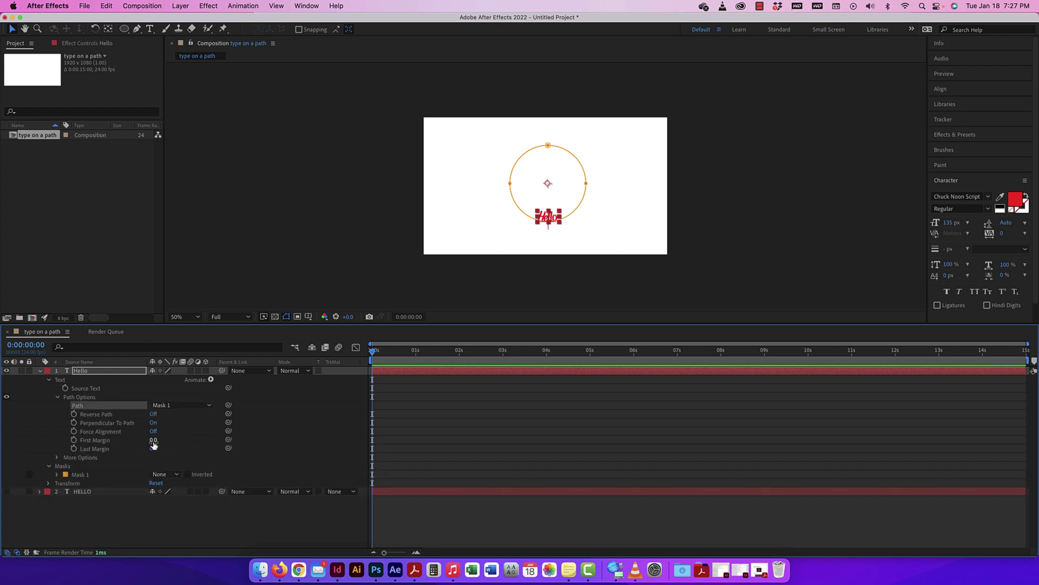
drag(153, 440, 406, 463)
key(super+z)
- Reduce the Hello text's font size to 112 px and set the layer's scale to 101%
click(948, 222)
drag(948, 223, 931, 223)
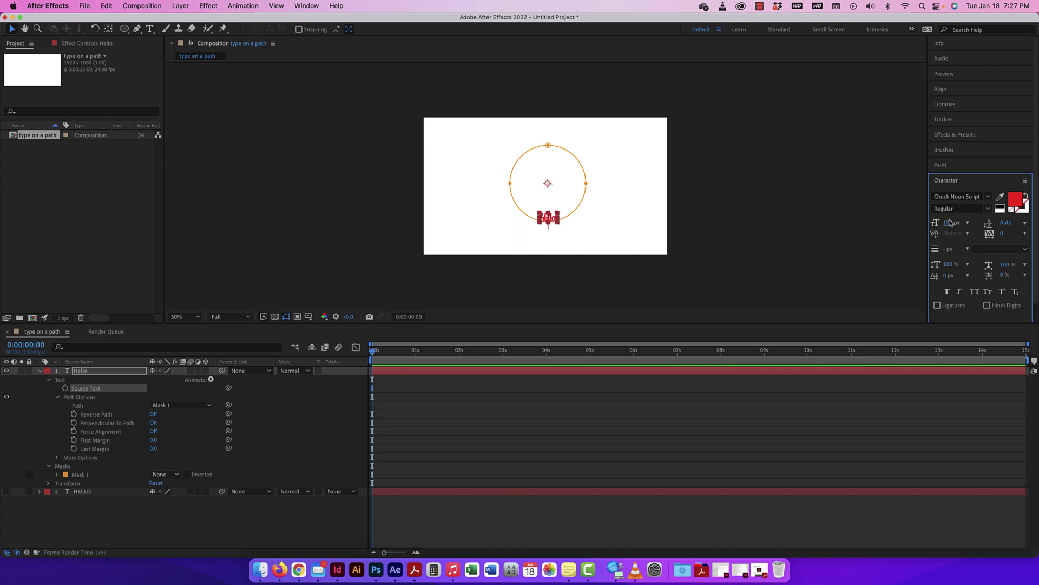
click(49, 483)
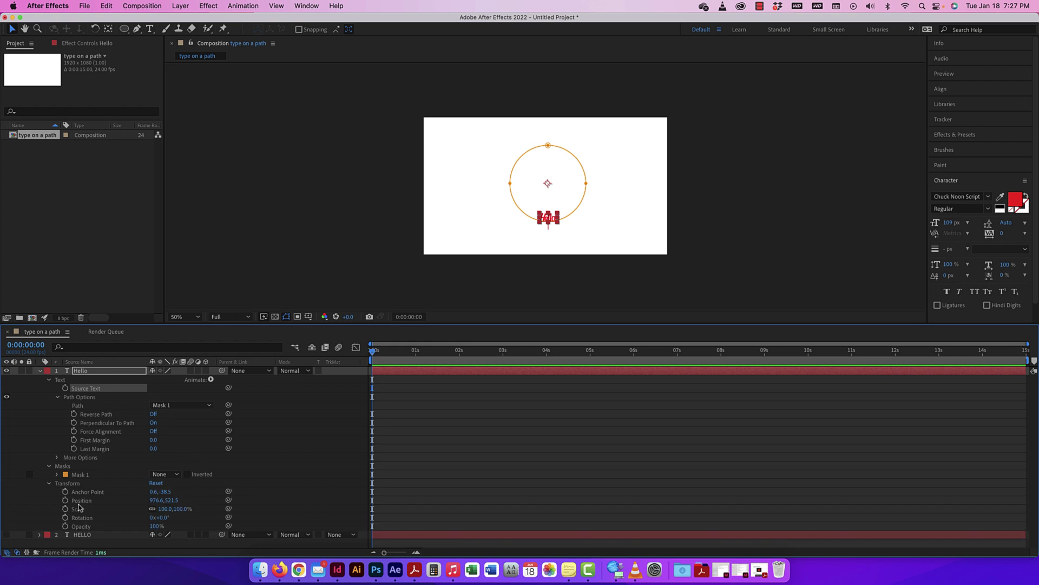
mouse_move(165, 509)
mouse_down()
mouse_move(144, 509)
mouse_move(172, 508)
mouse_move(163, 509)
mouse_up()
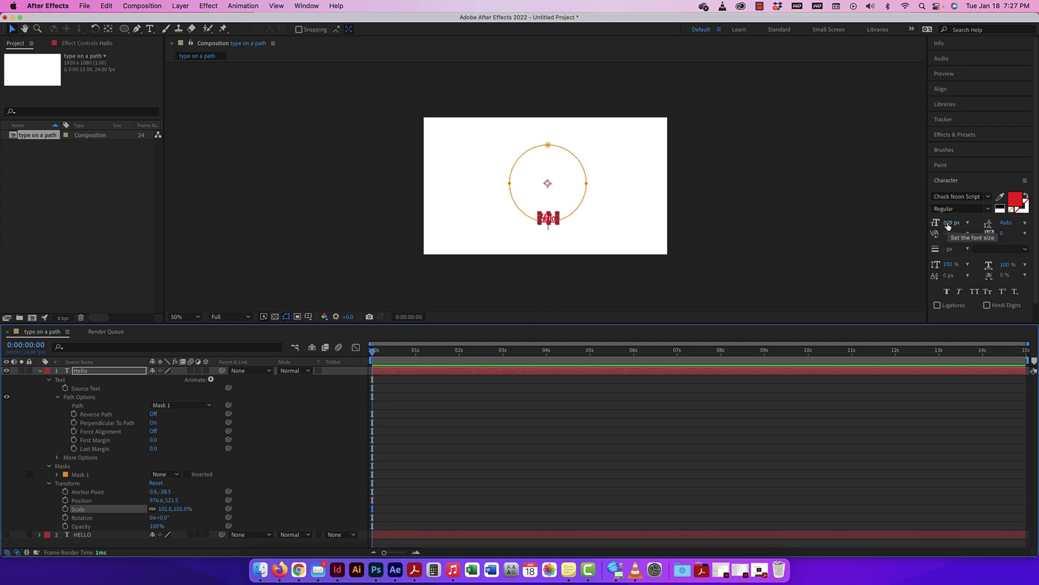
mouse_move(948, 226)
mouse_down()
mouse_move(959, 226)
mouse_move(950, 232)
mouse_up()
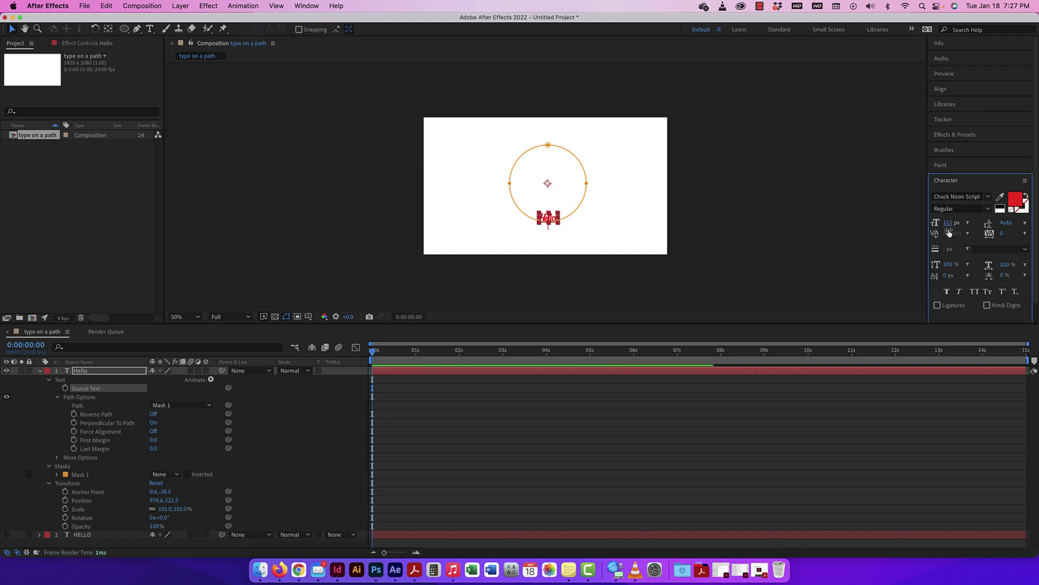
- Change the Hello text's font to Clarendon LT Std and its size to 90 px
click(316, 7)
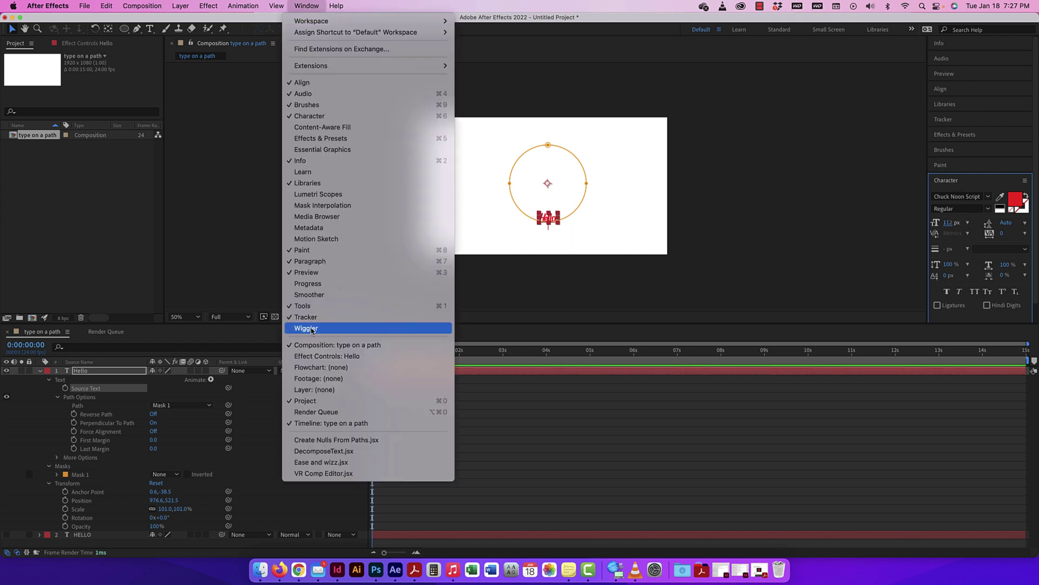
click(963, 188)
click(989, 196)
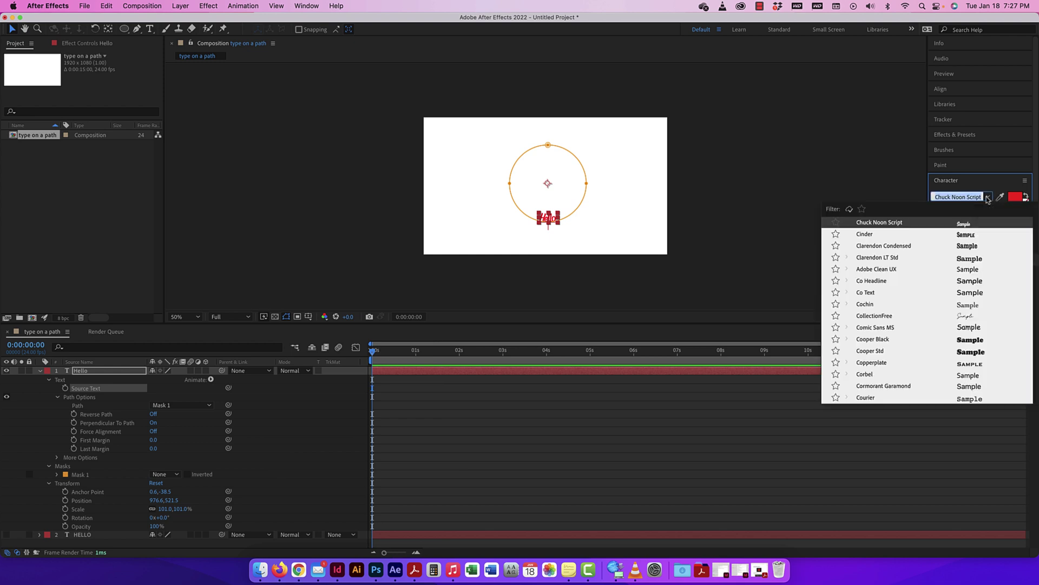
click(871, 259)
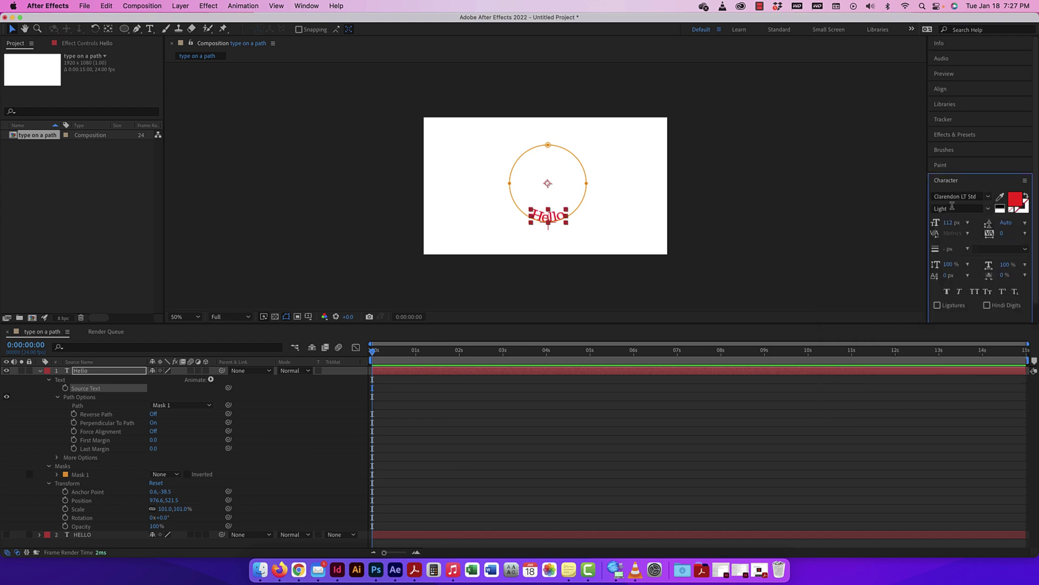
drag(948, 222, 936, 223)
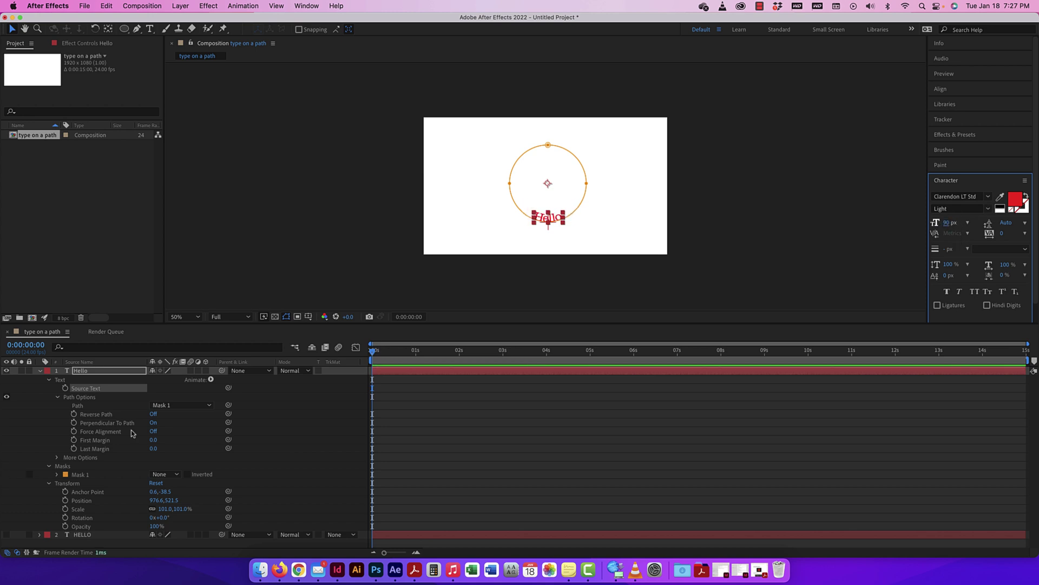
- Select the Hello layer's Mask 1 and start a free transform of the circle
click(578, 148)
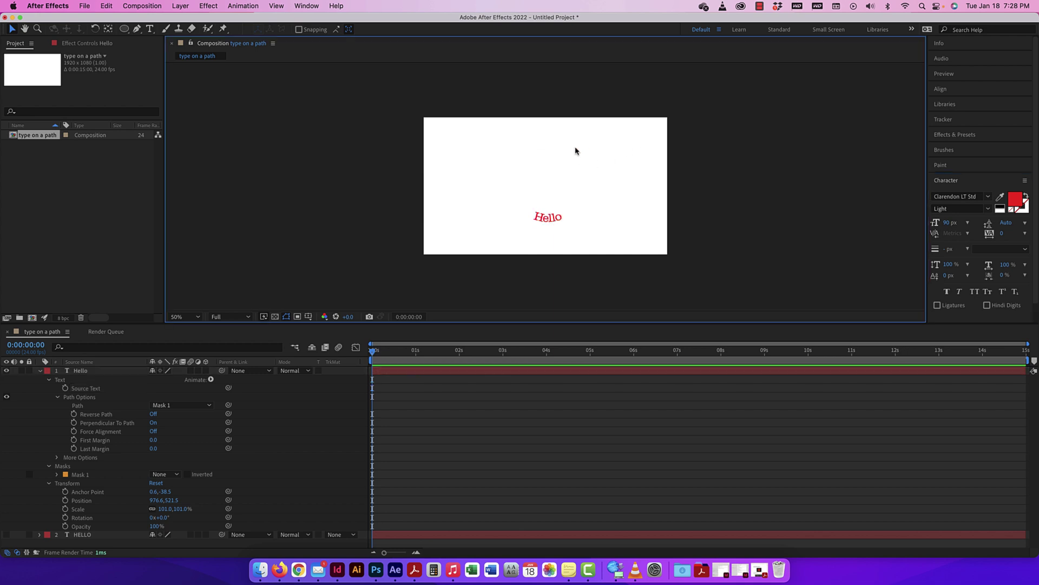
click(536, 216)
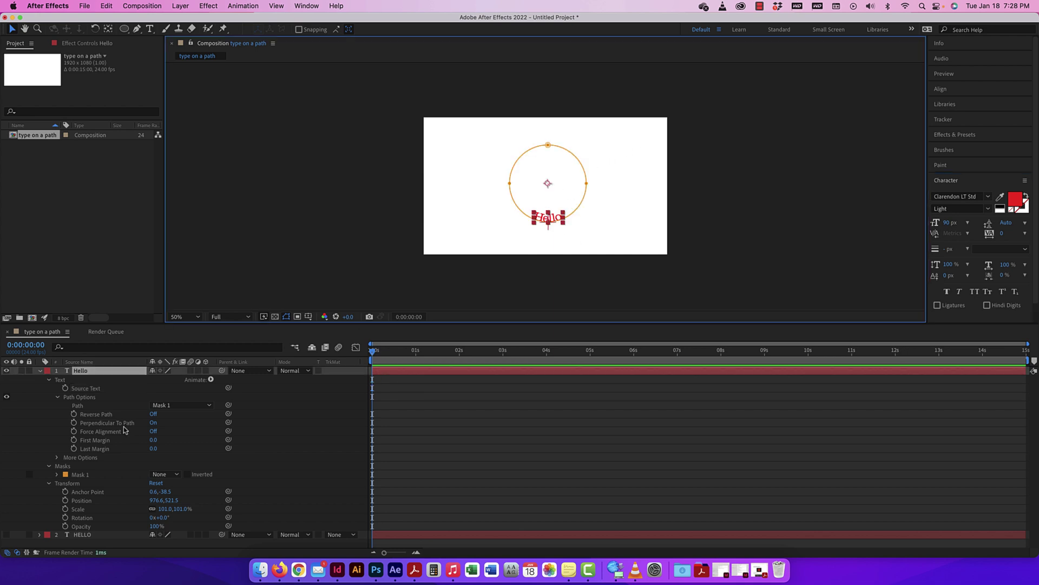
click(78, 475)
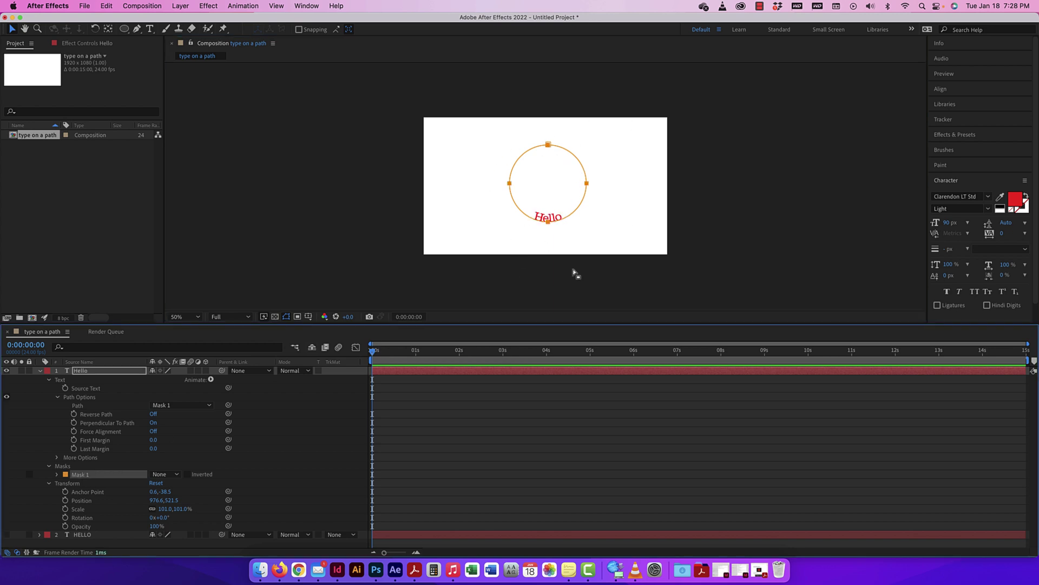
key(super+t)
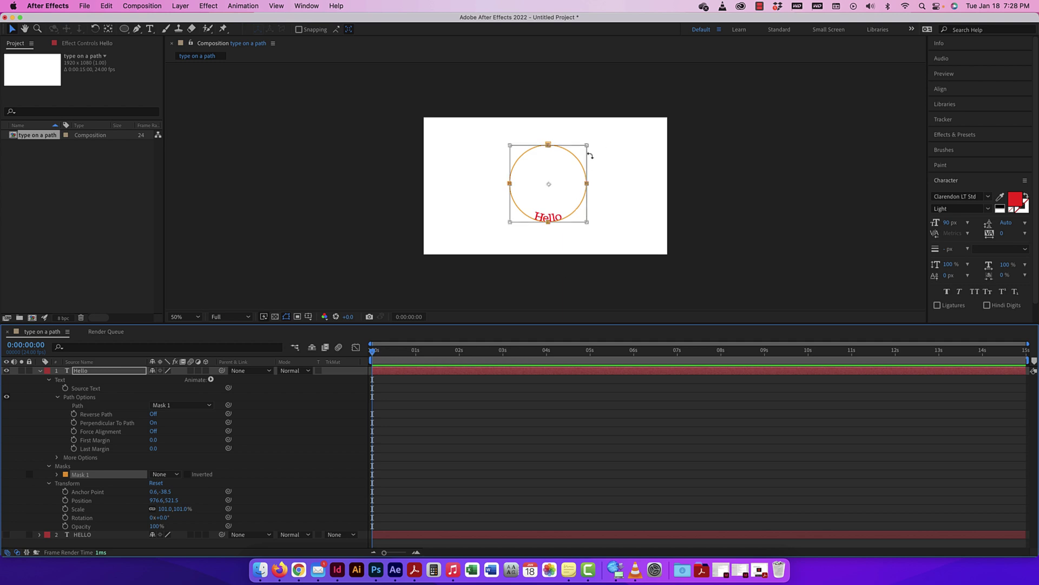
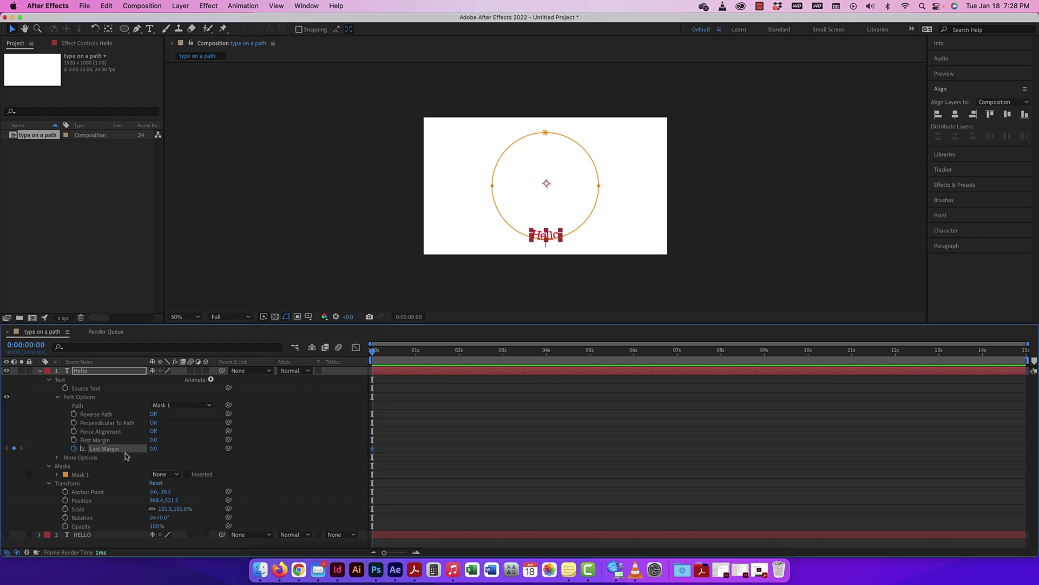
- Try sliding the text with Last Margin, undo it, and keyframe Last Margin at 0.0 on the first frame
drag(154, 448, 291, 451)
key(super+z)
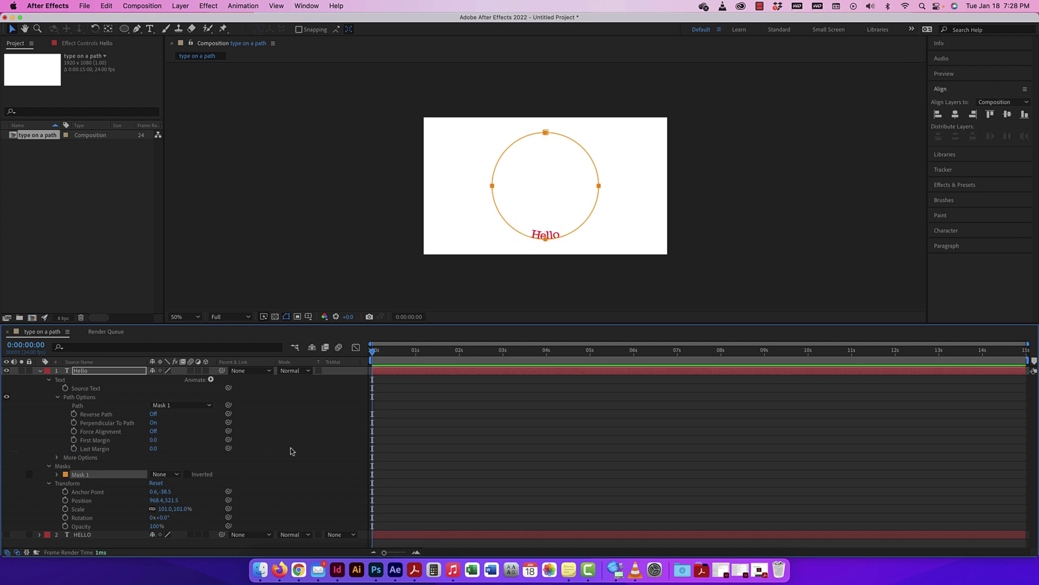
click(74, 448)
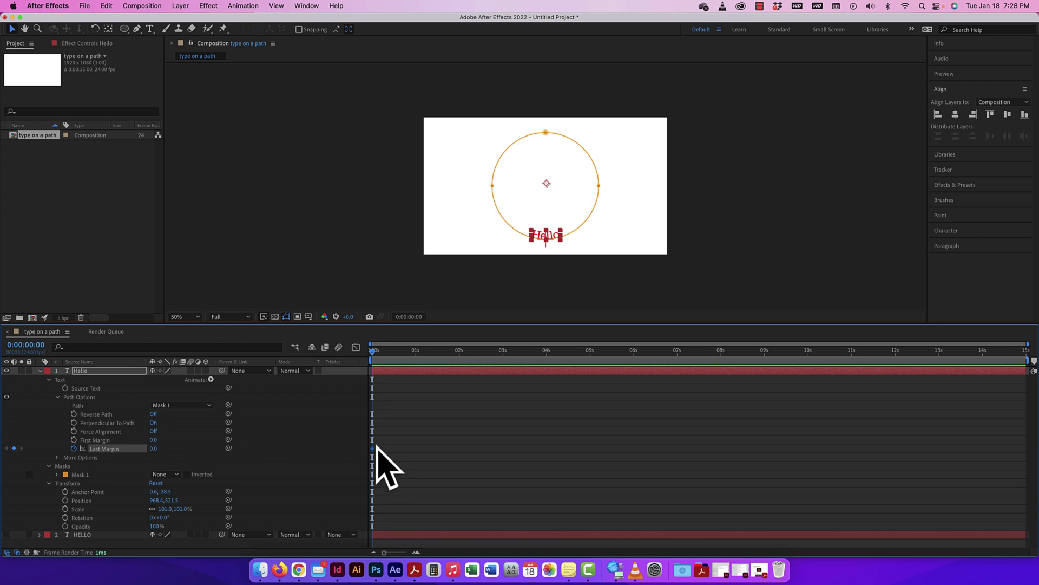
- At 2 seconds, keyframe Last Margin at 2610 so Hello travels once around the circle
drag(373, 355, 459, 351)
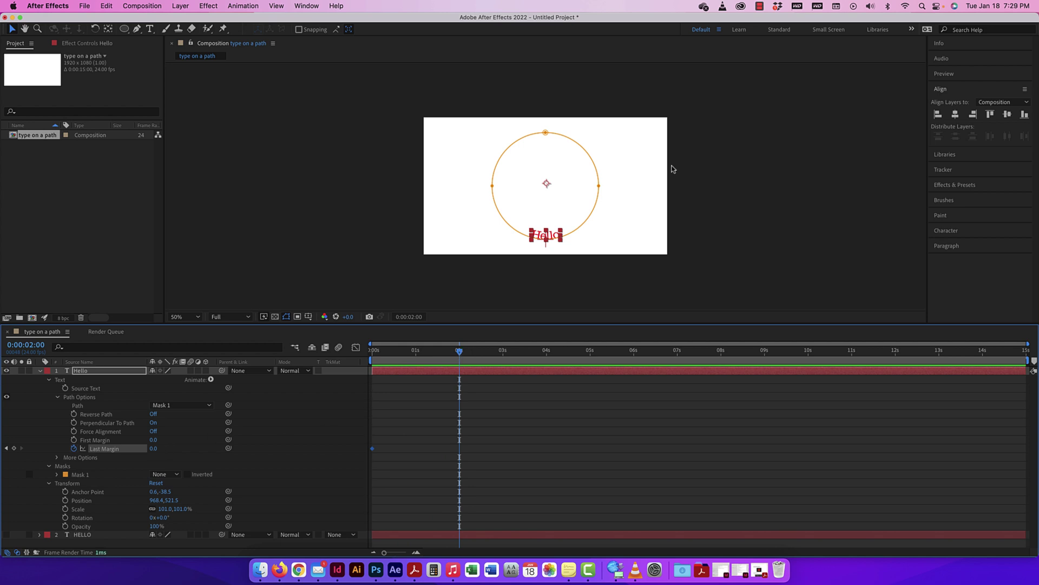
click(154, 449)
text(180)
key(Return)
drag(161, 449, 291, 458)
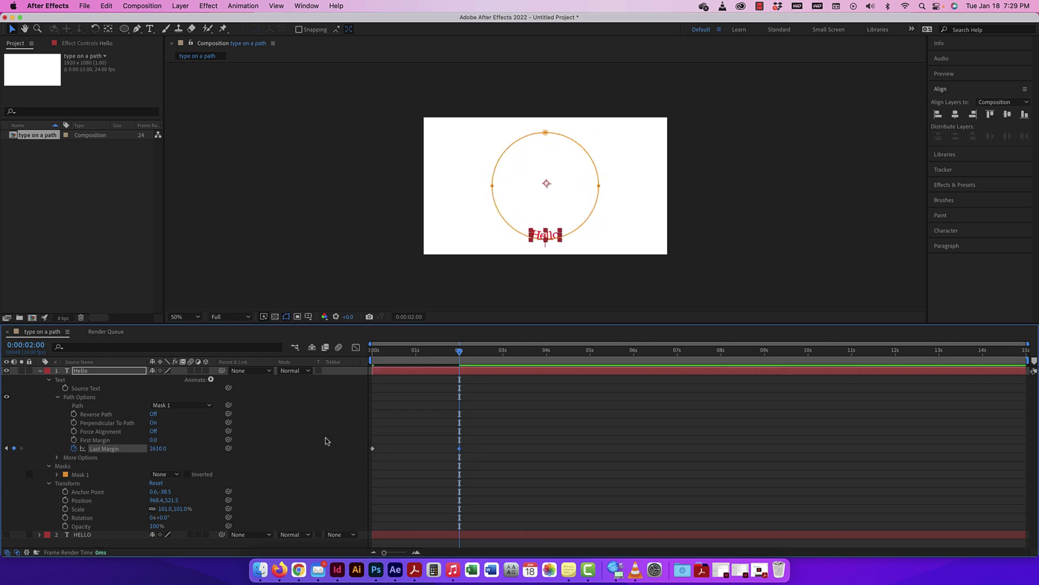
- Preview the Hello text's motion around the circle from the first frame
drag(460, 355, 369, 355)
key(space)
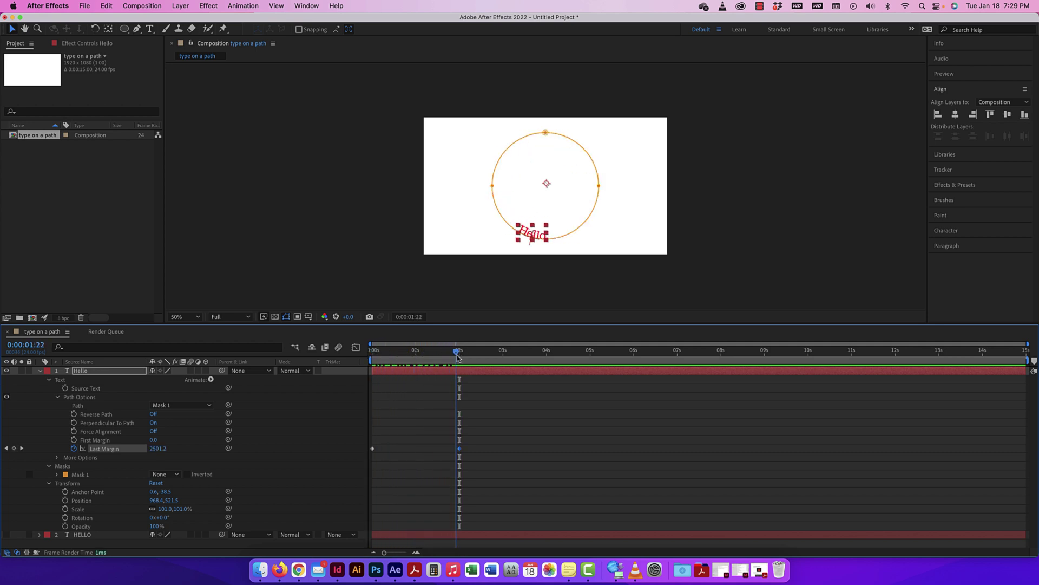
key(space)
key(space)
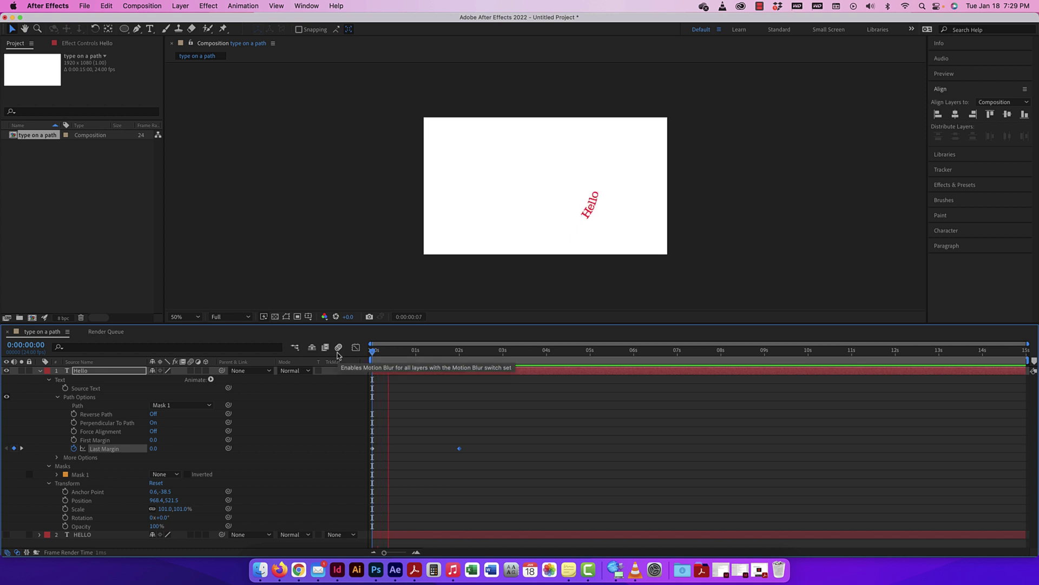
key(space)
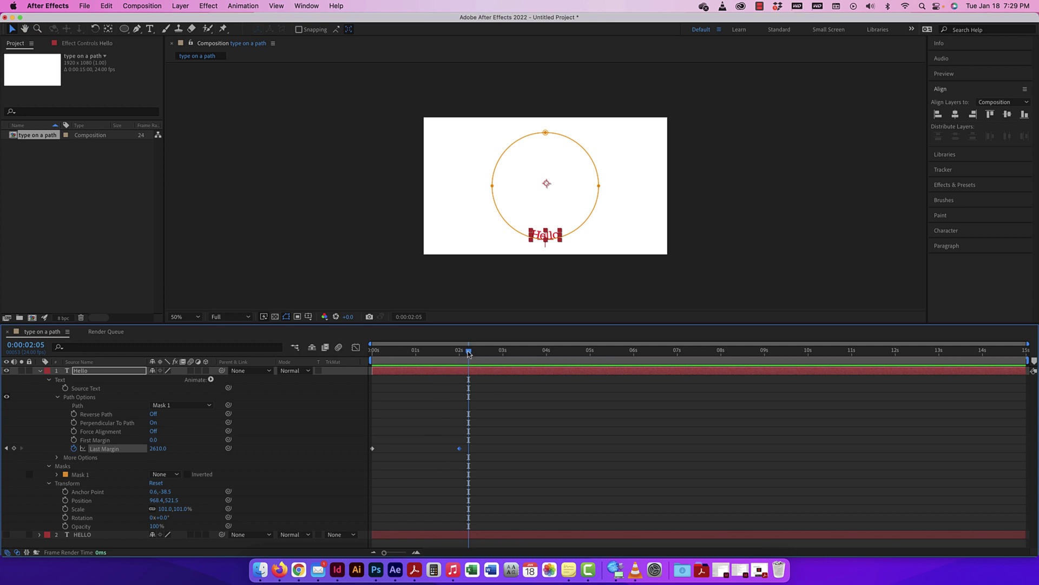
- Return to the first frame and extend the text on the circle to read Hello Hello Hello
drag(469, 353, 358, 349)
click(556, 239)
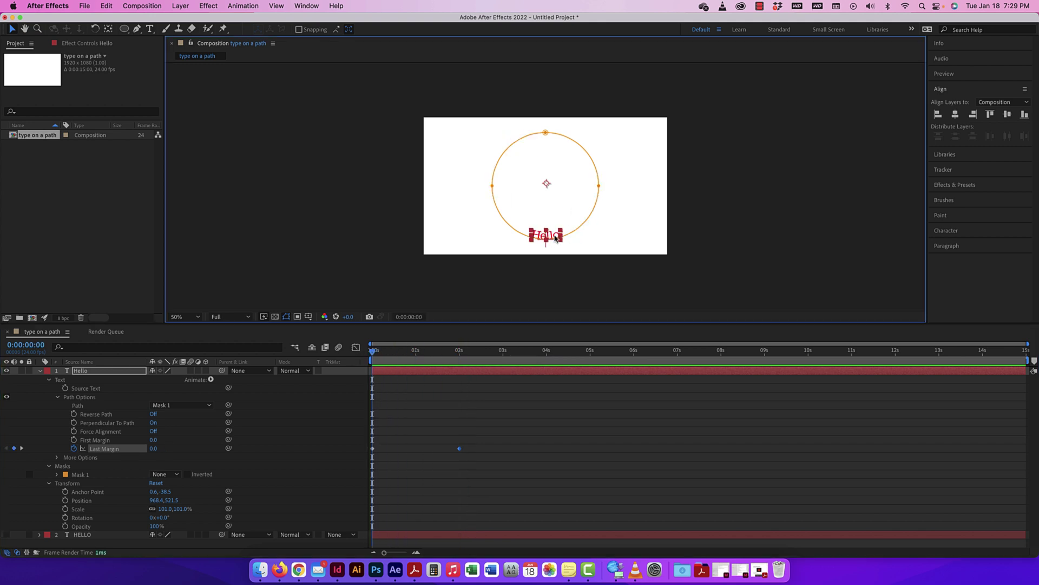
double_click(556, 239)
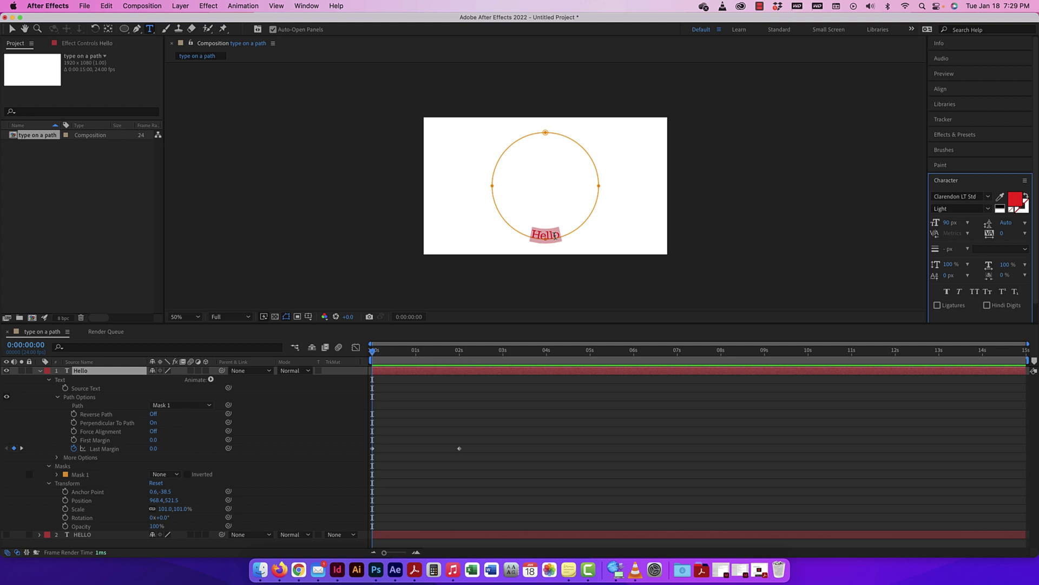
click(559, 234)
text(Hello)
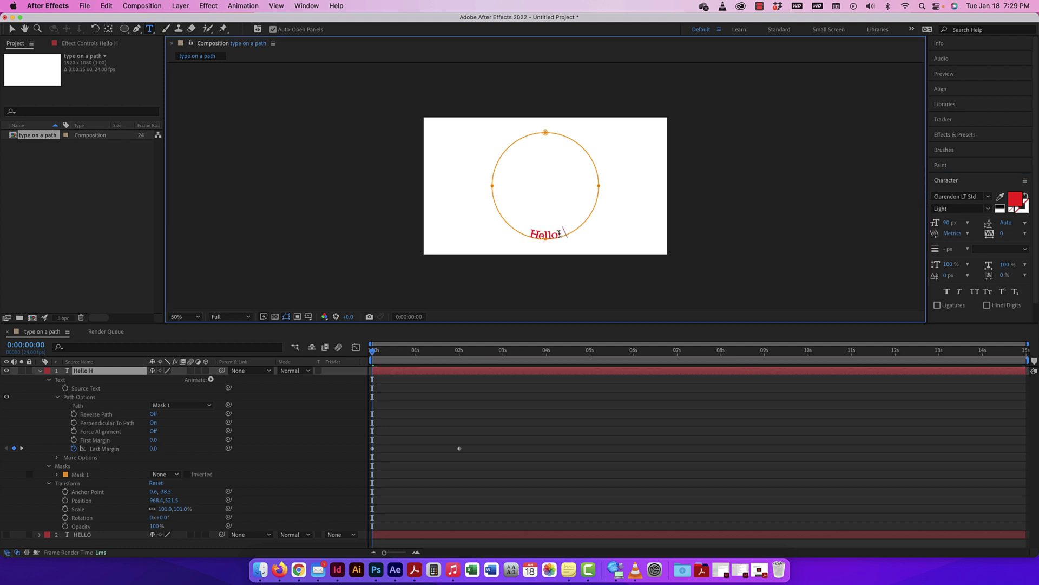
text( Hello Hello)
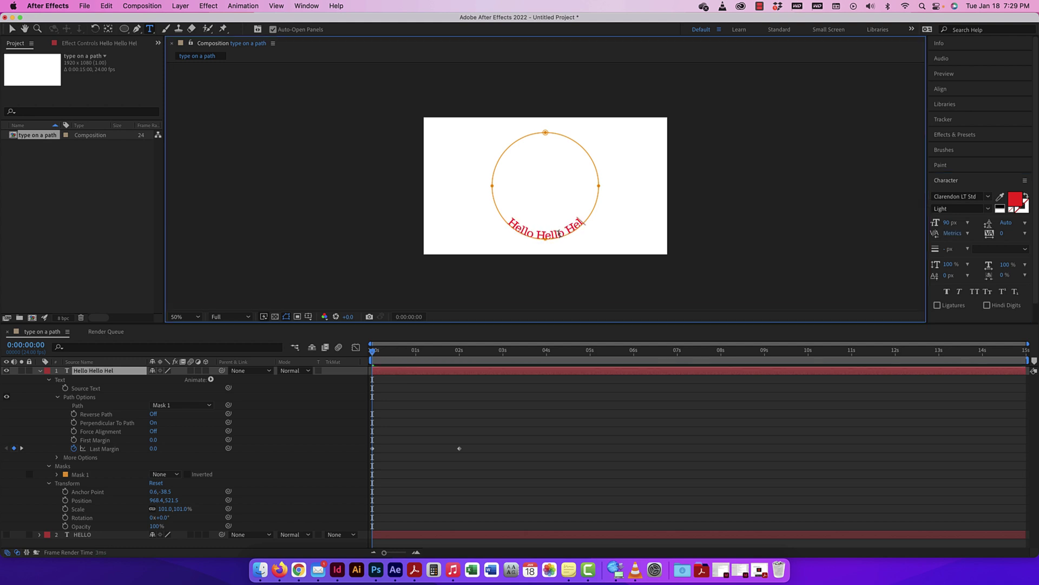
- Preview the Hello Hello Hello text's single trip around the circle twice, then return to the first frame
click(375, 355)
key(space)
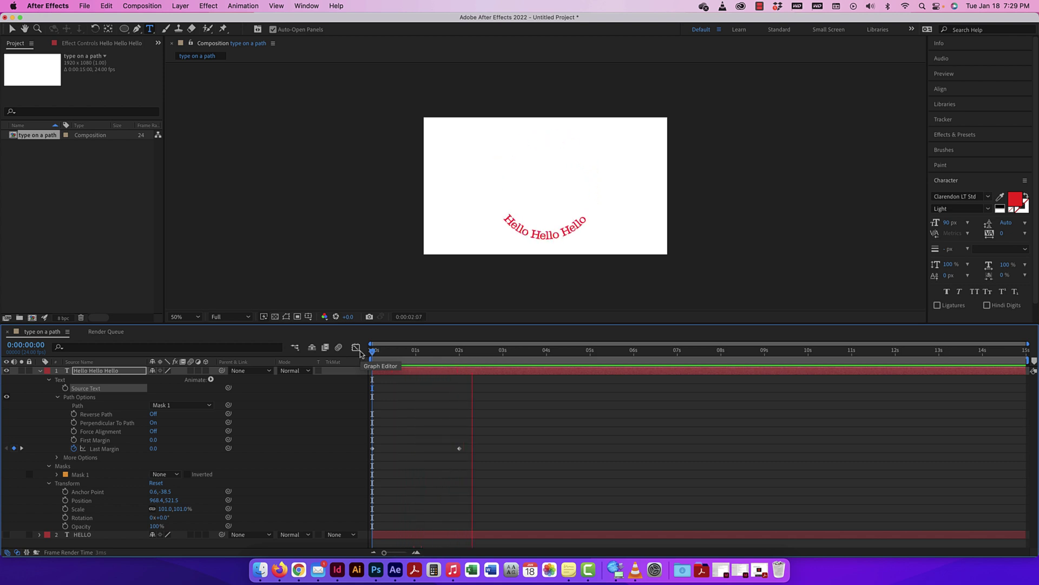
key(space)
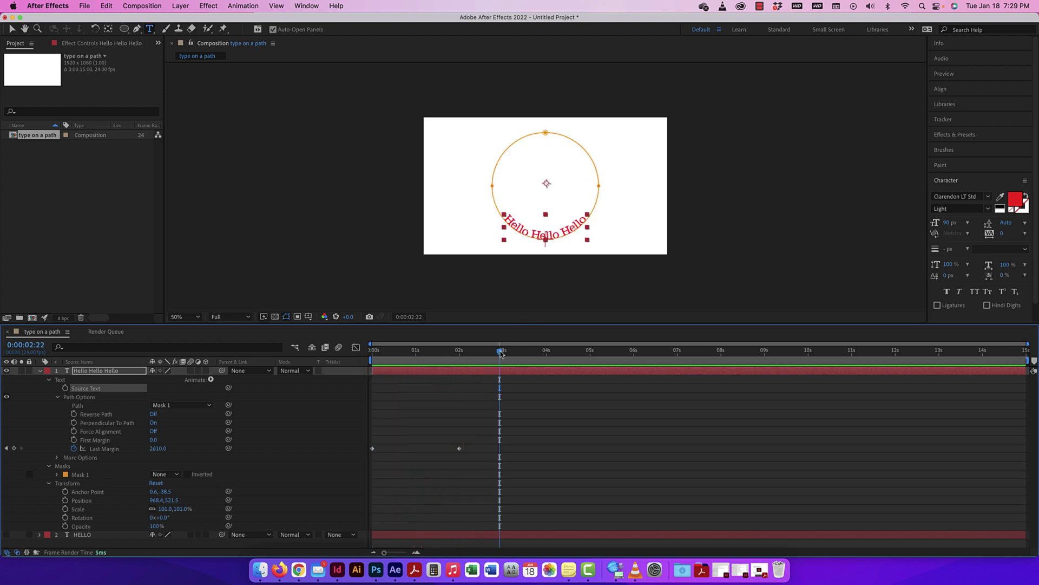
drag(501, 353, 370, 352)
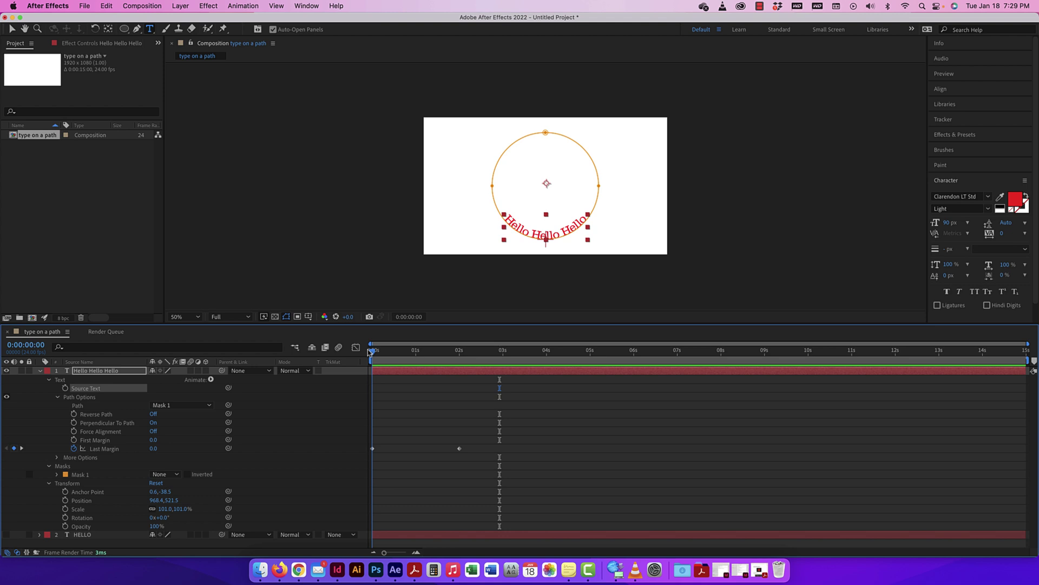
key(space)
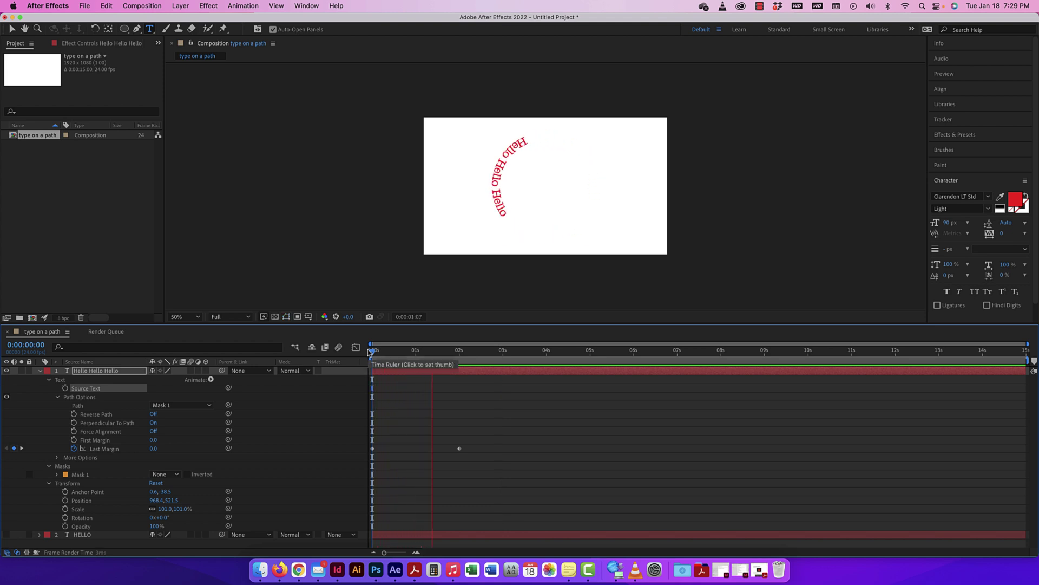
key(space)
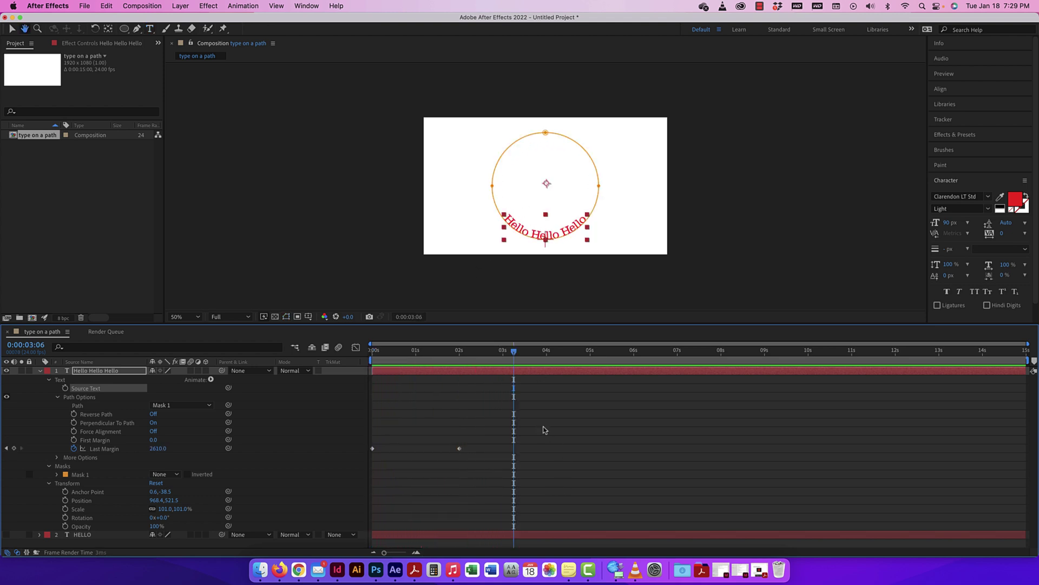
drag(514, 351, 347, 350)
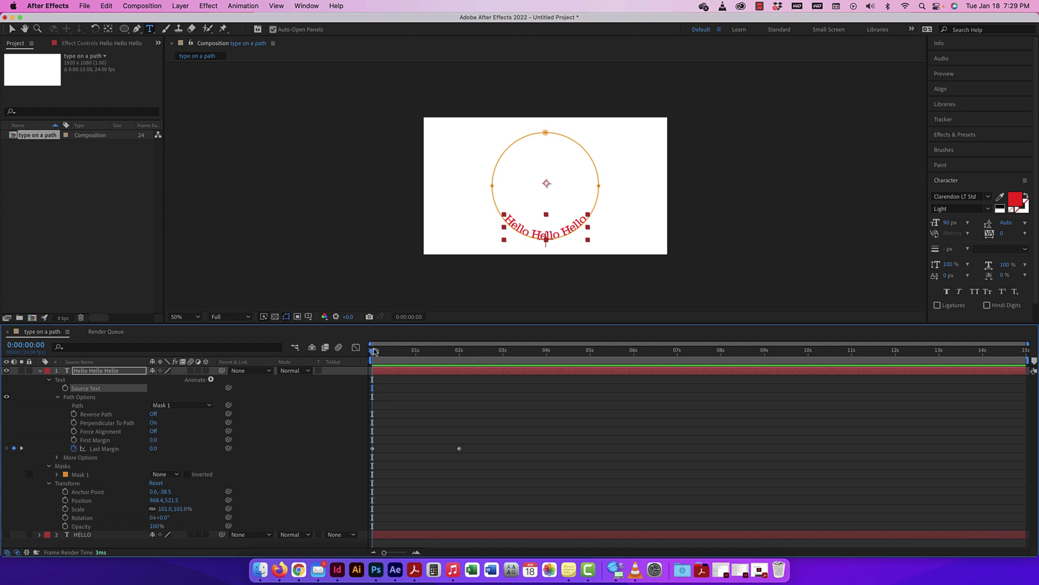
key(space)
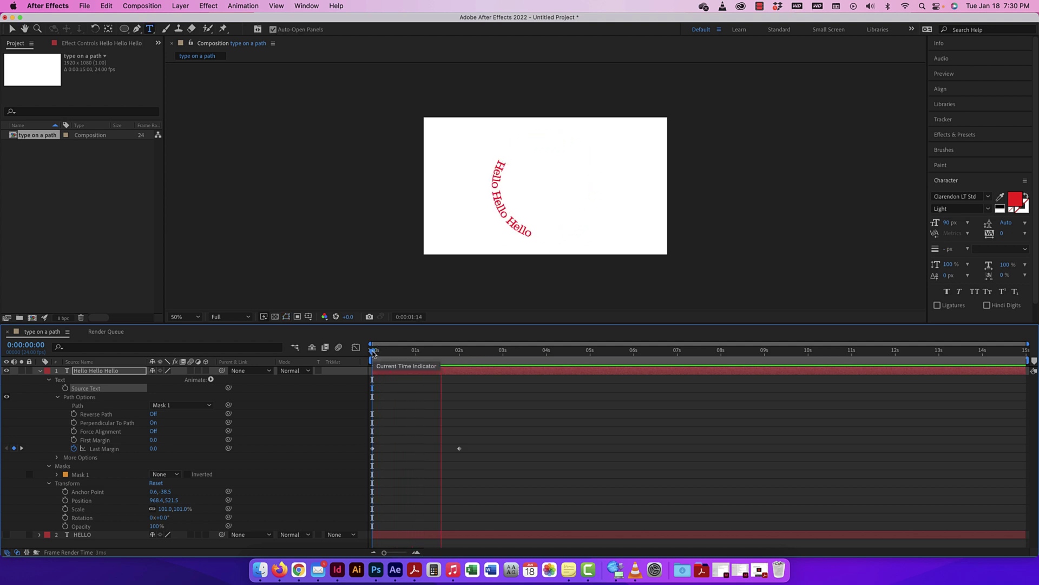
key(space)
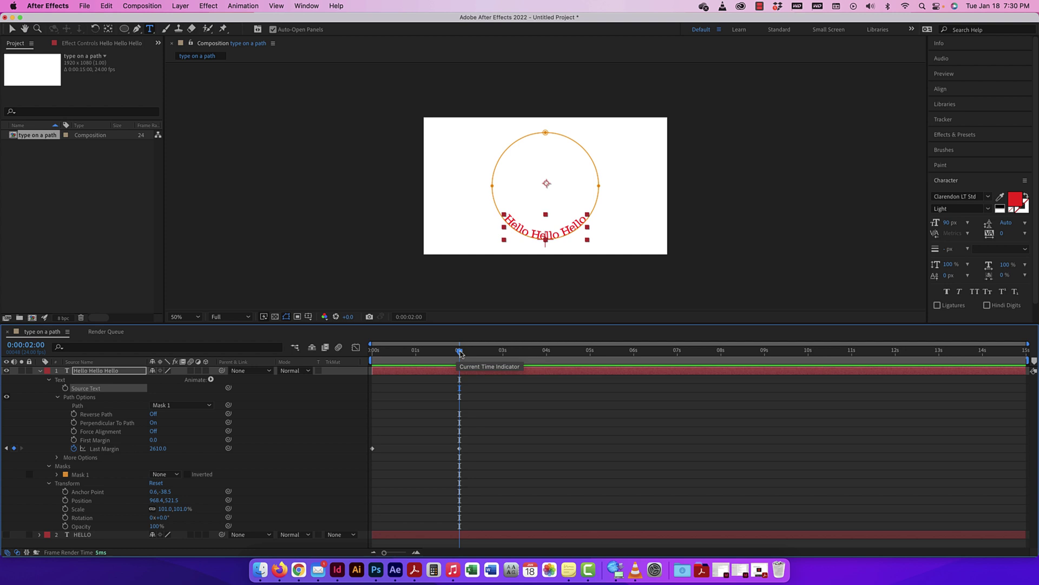
key(Home)
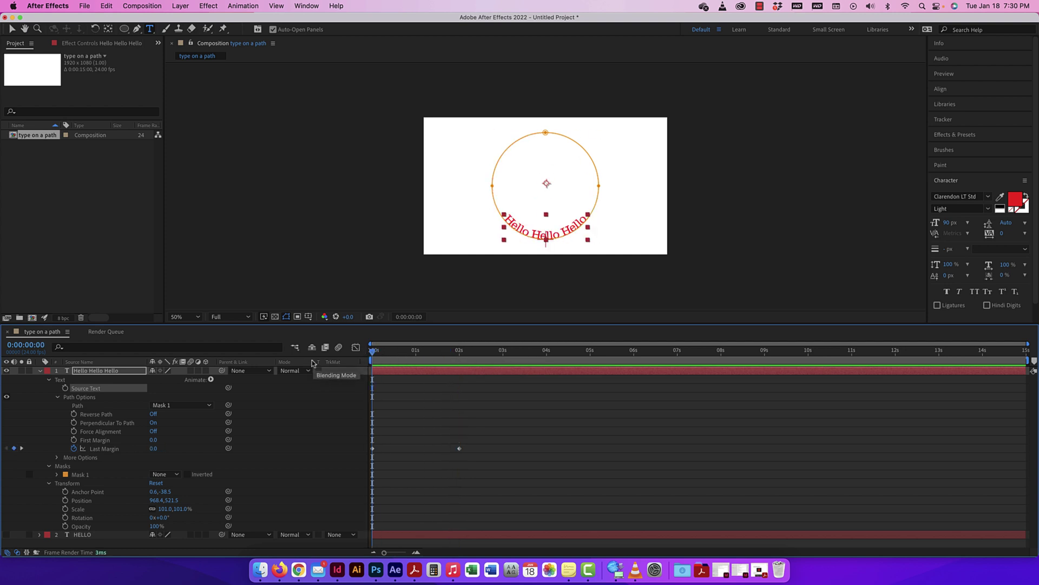
- Add an expression to the text layer's Last Margin, with loopOut() on a new line below text.pathOption.lastMargin
click(74, 449)
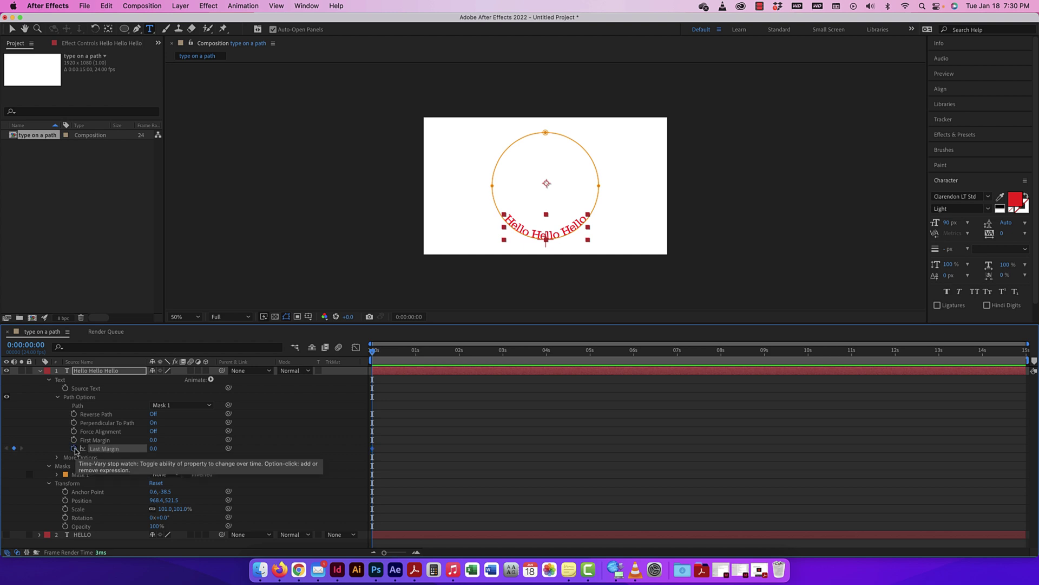
key(super+z)
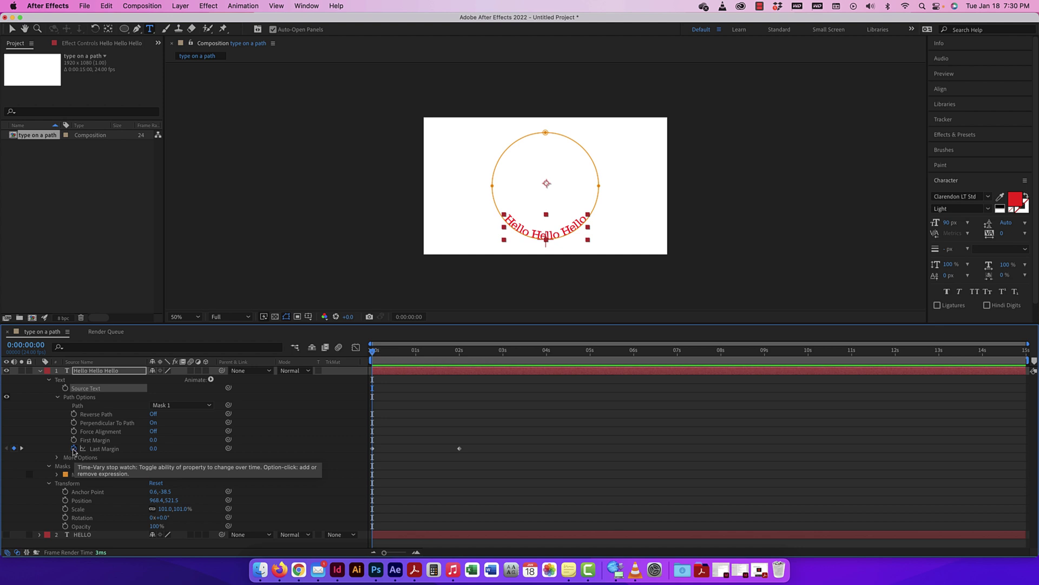
alt+click(74, 449)
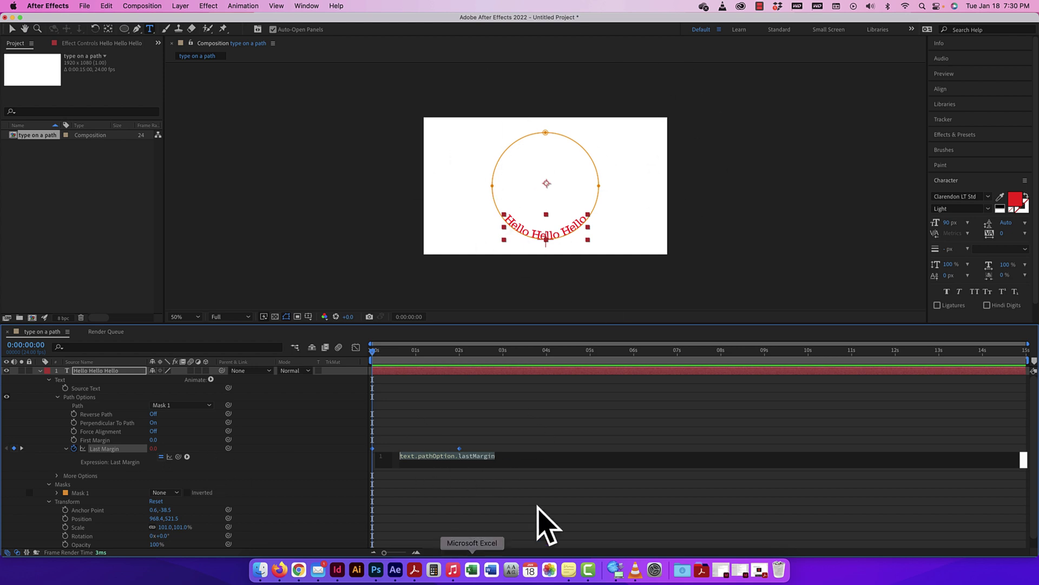
click(505, 458)
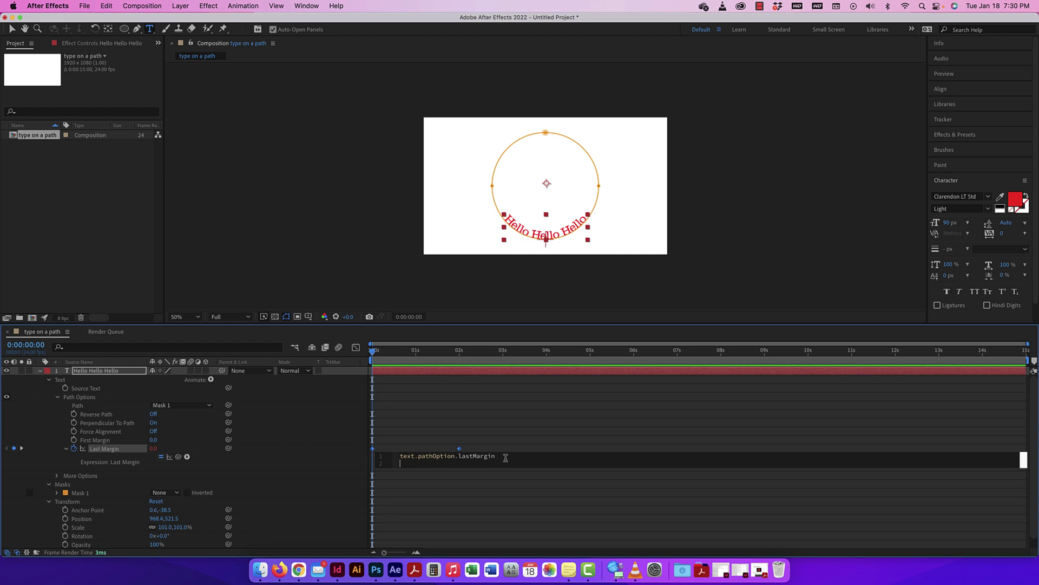
text(loop)
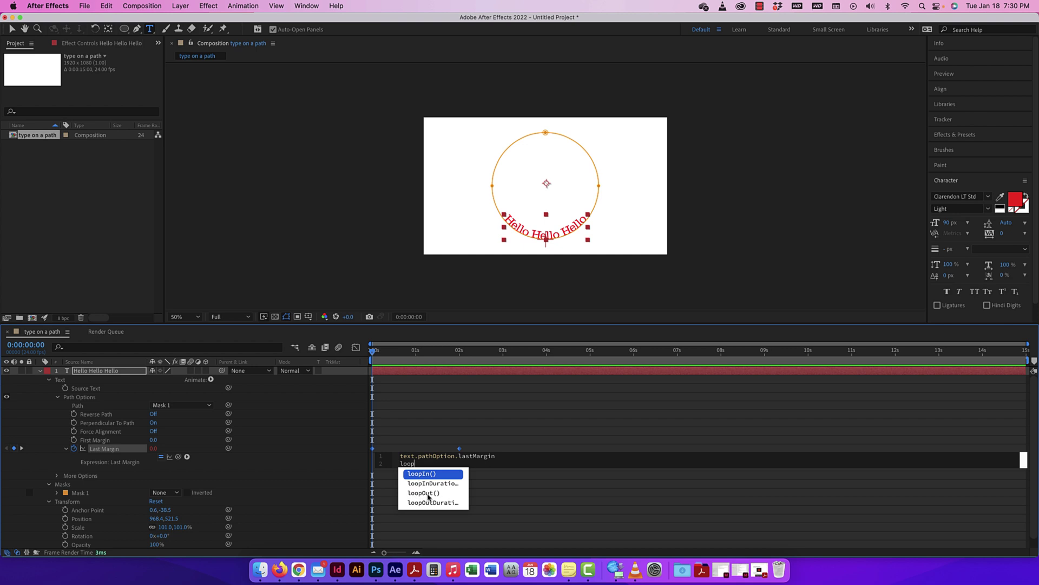
click(432, 496)
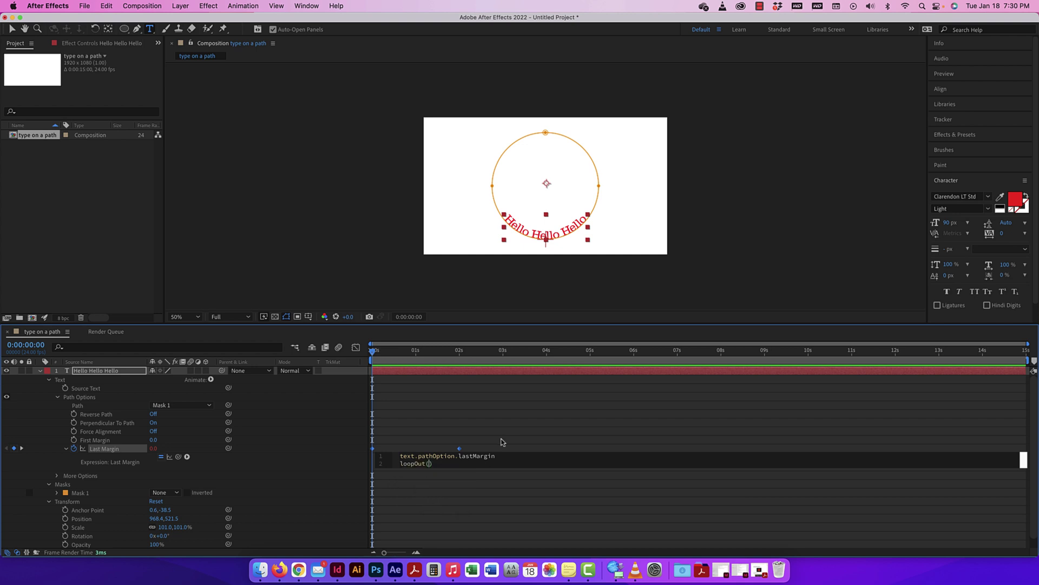
- Commit the expression, preview the looping text motion from the first frame, and return to the start
click(372, 353)
key(space)
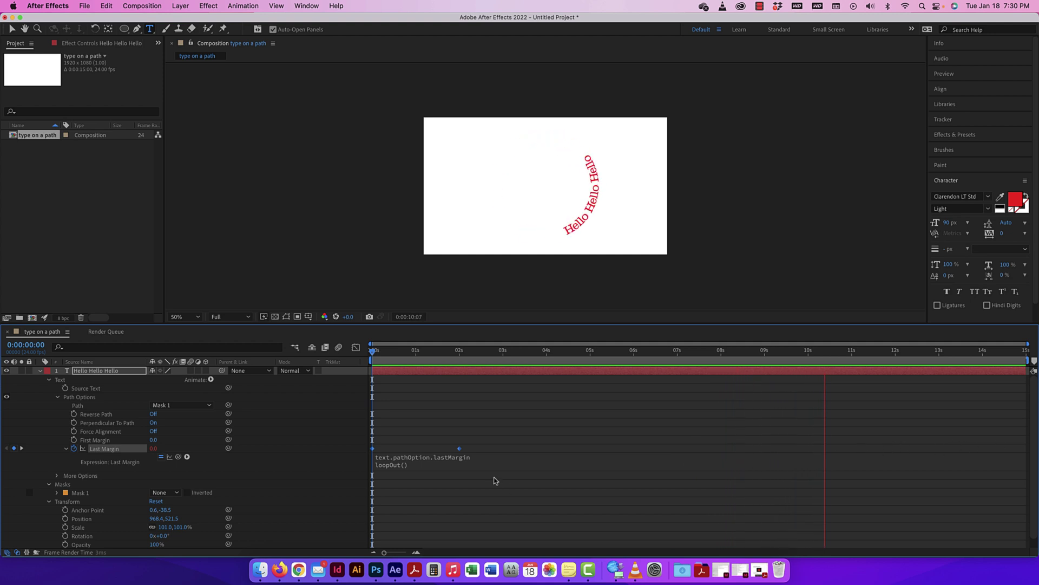
key(space)
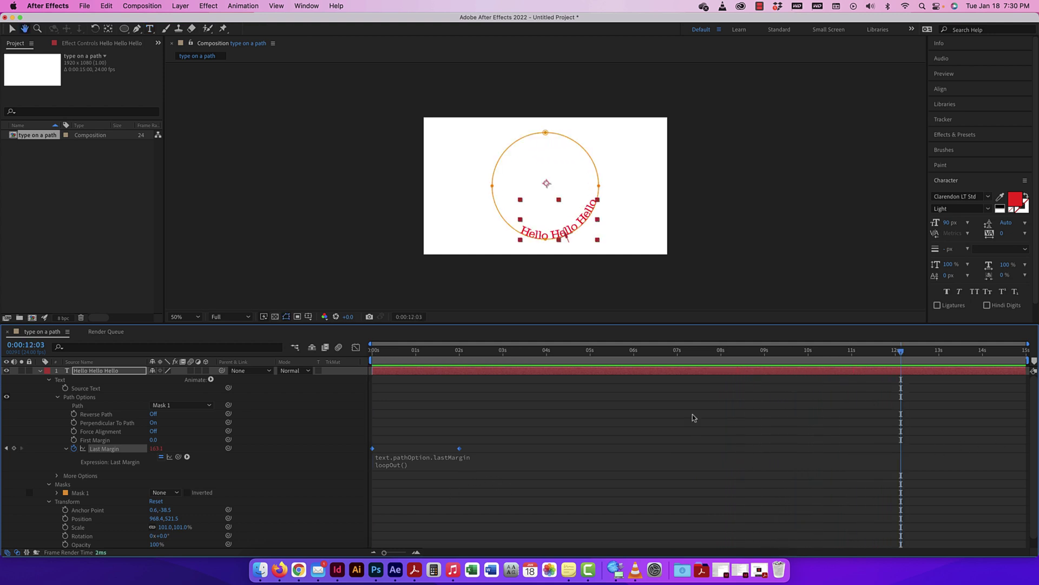
drag(901, 353, 319, 348)
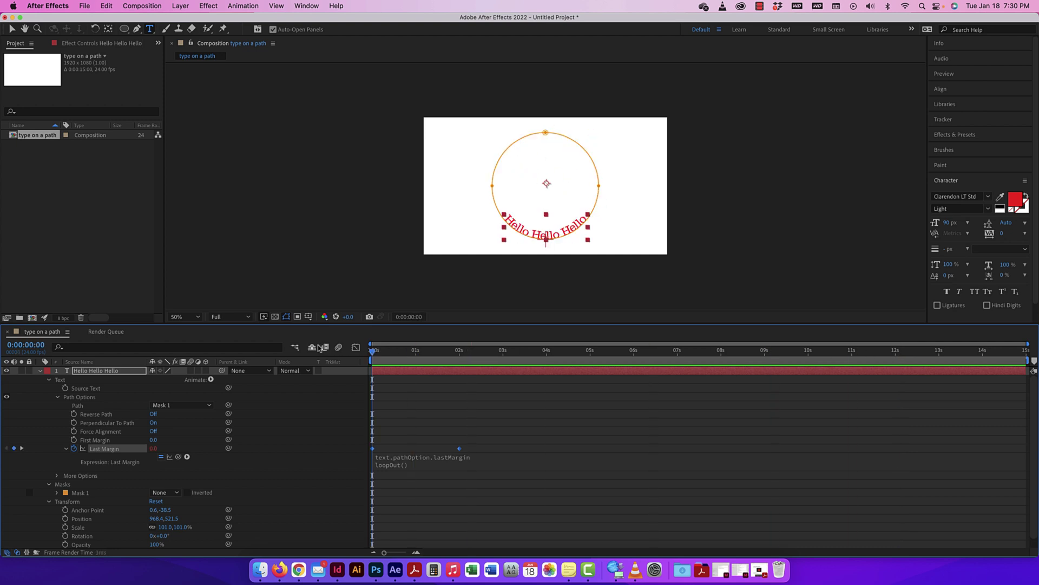